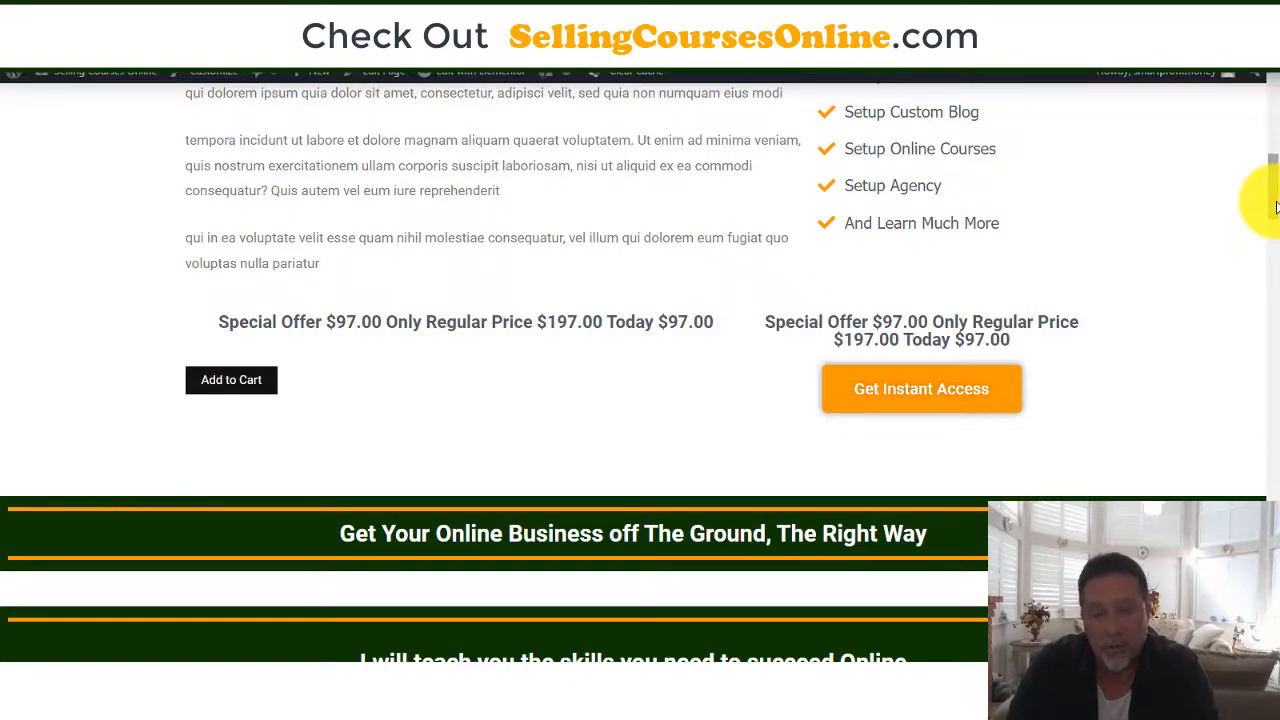
Look over the members area page with its video, login form and module links
left_click_drag(1275, 207, 1249, 94)
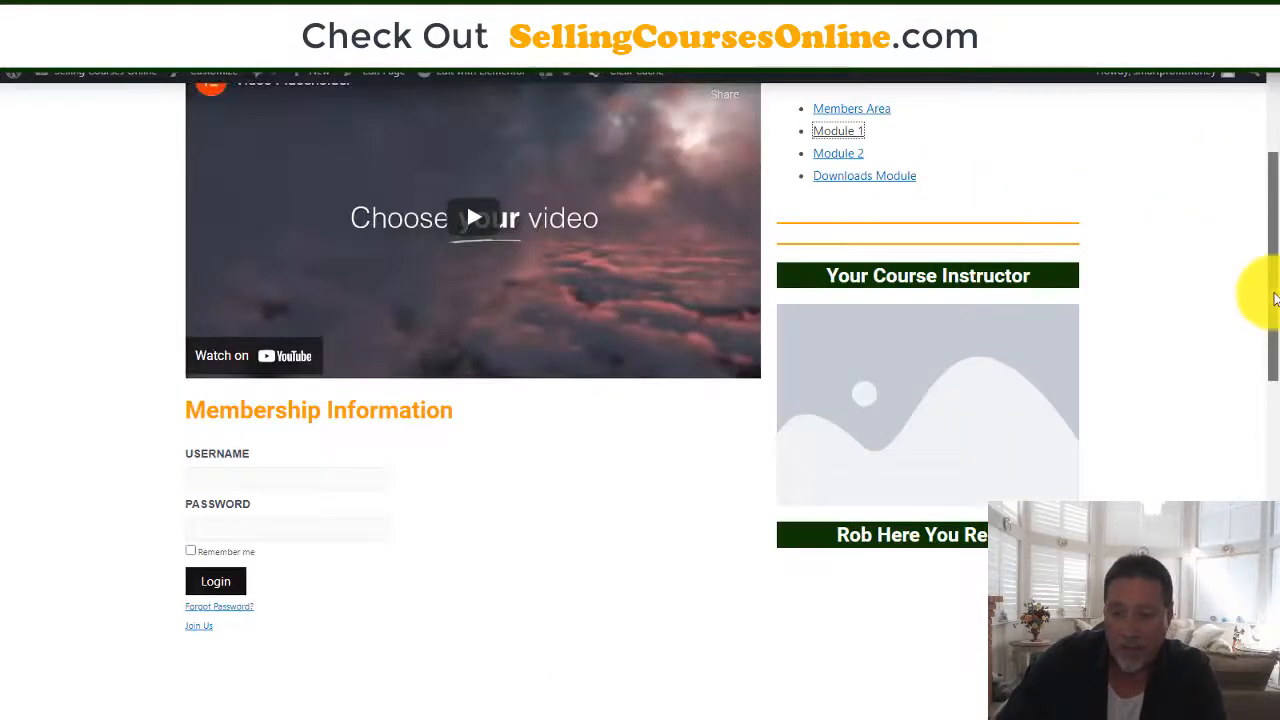
left_click_drag(1266, 294, 1257, 206)
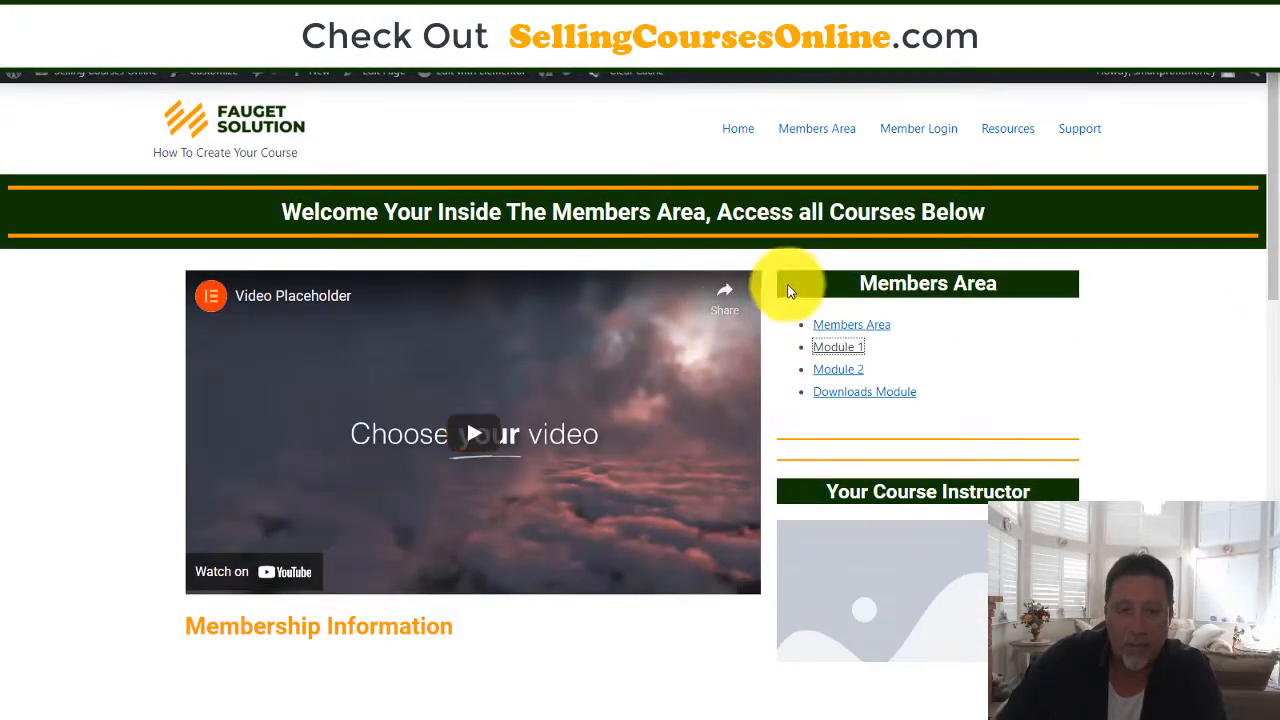
left_click_drag(1266, 180, 1249, 214)
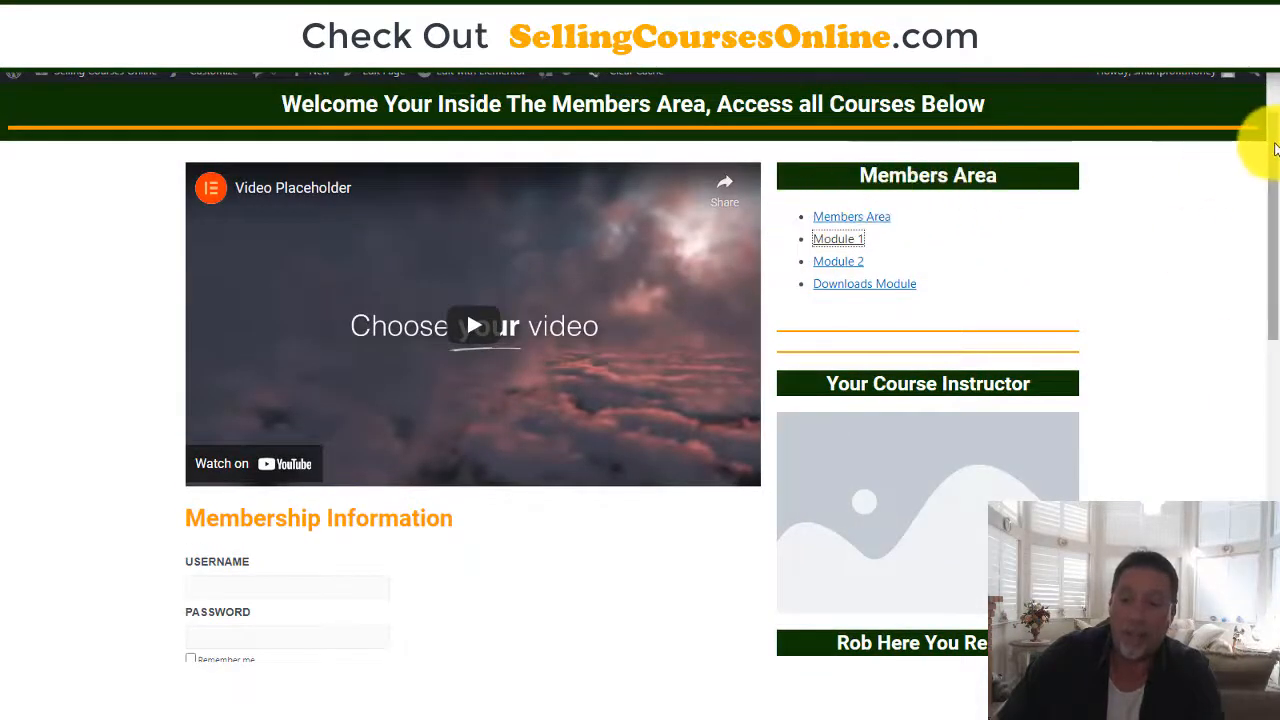
left_click_drag(1257, 137, 1267, 104)
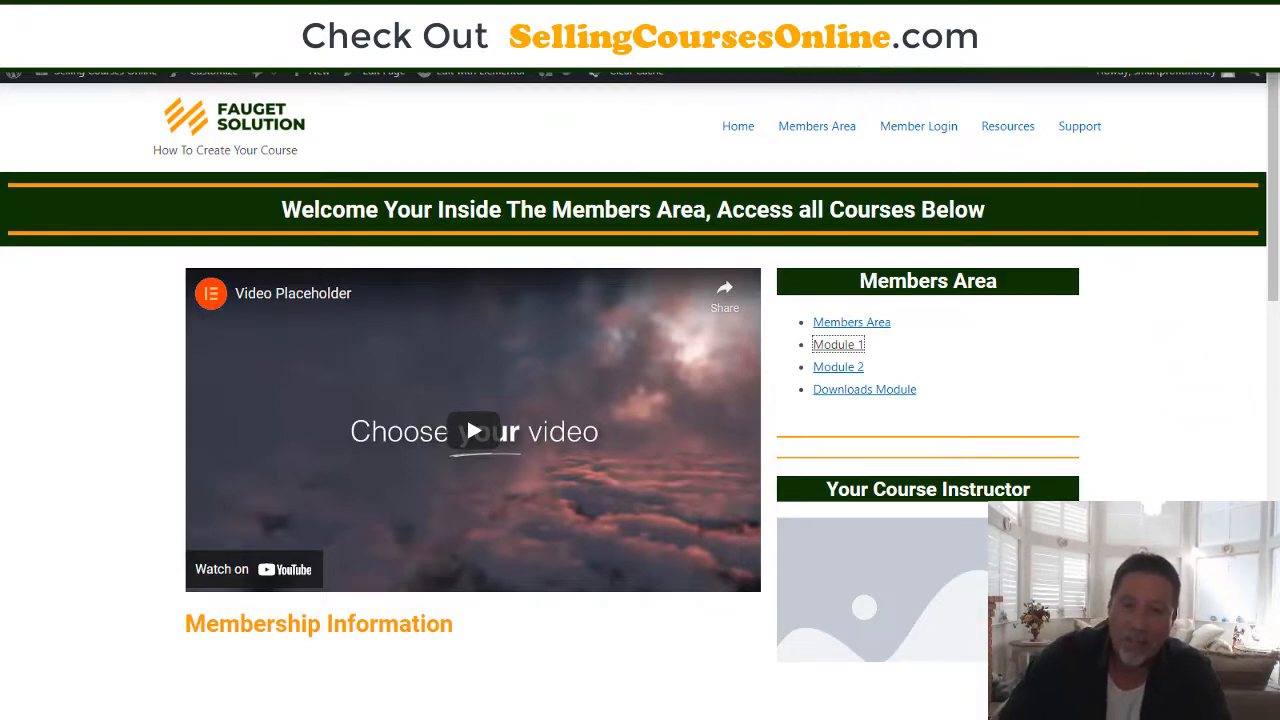
Switch to the Elementor editor of the Start Here Setup page and look over its main video, instructor section and video grid
left_click(850, 14)
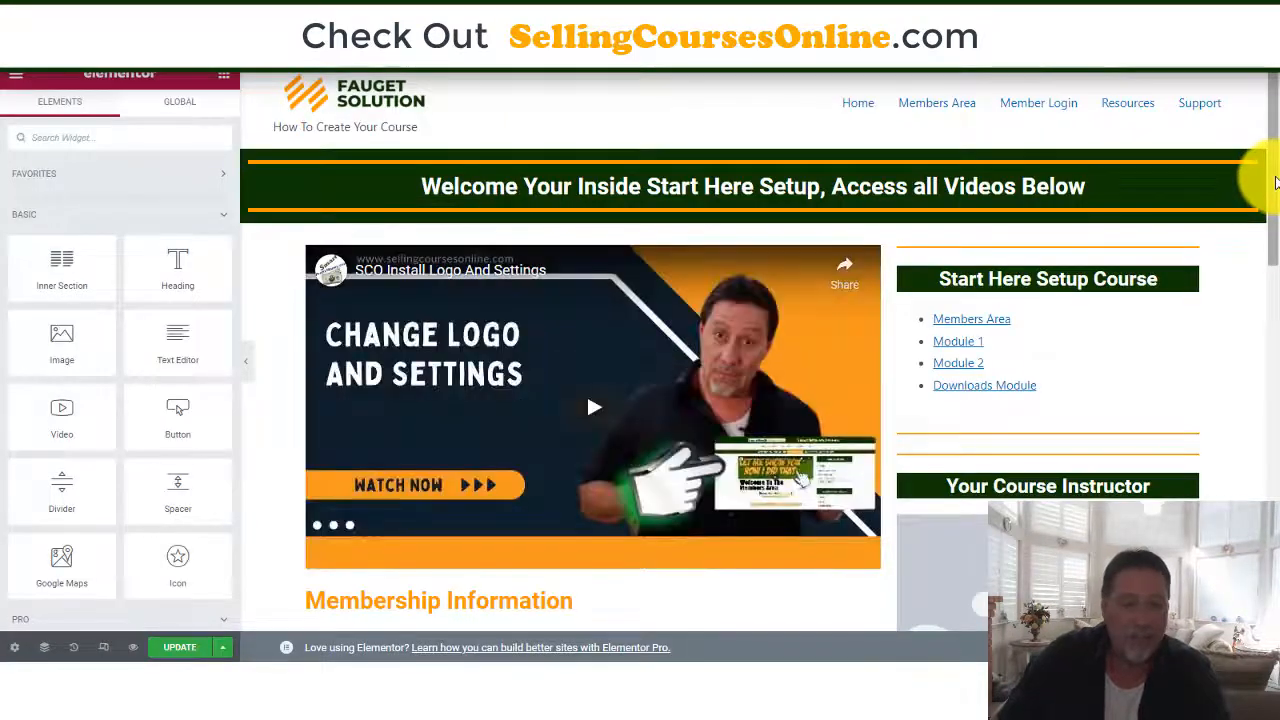
left_click_drag(1275, 180, 1257, 157)
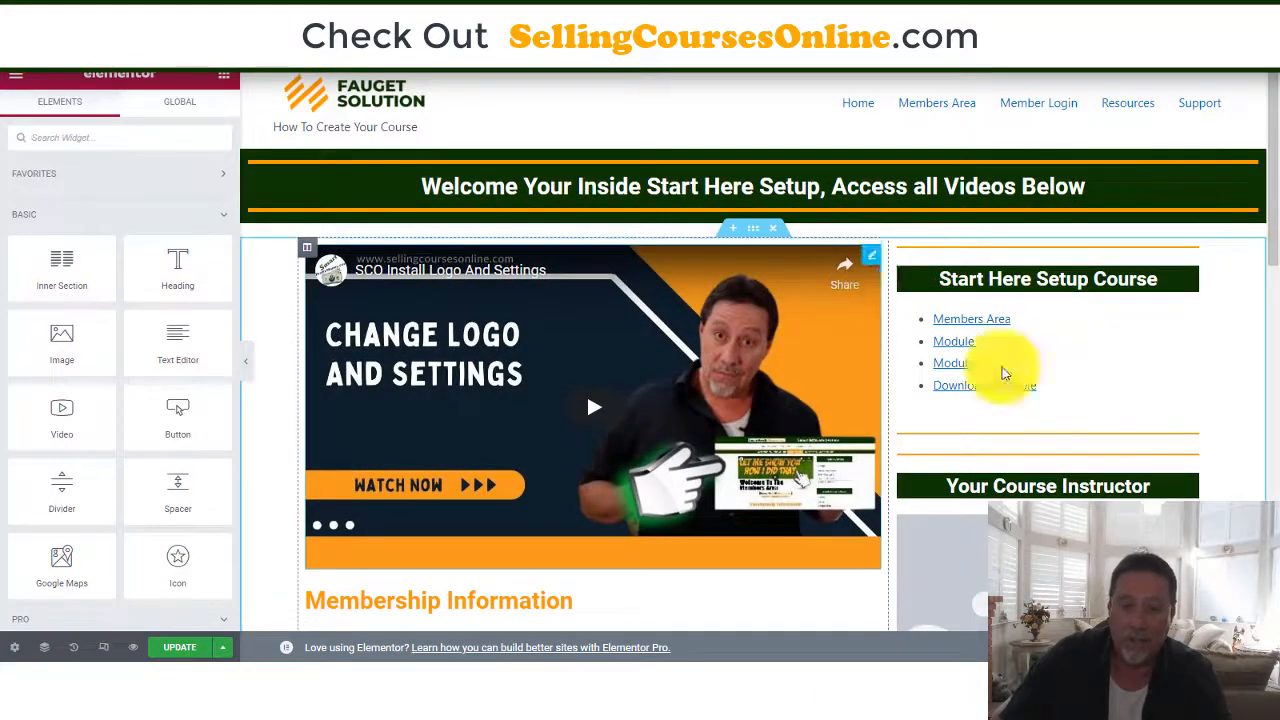
mouse_move(1273, 214)
left_mouse_down()
mouse_move(1274, 251)
mouse_move(1265, 200)
left_mouse_up()
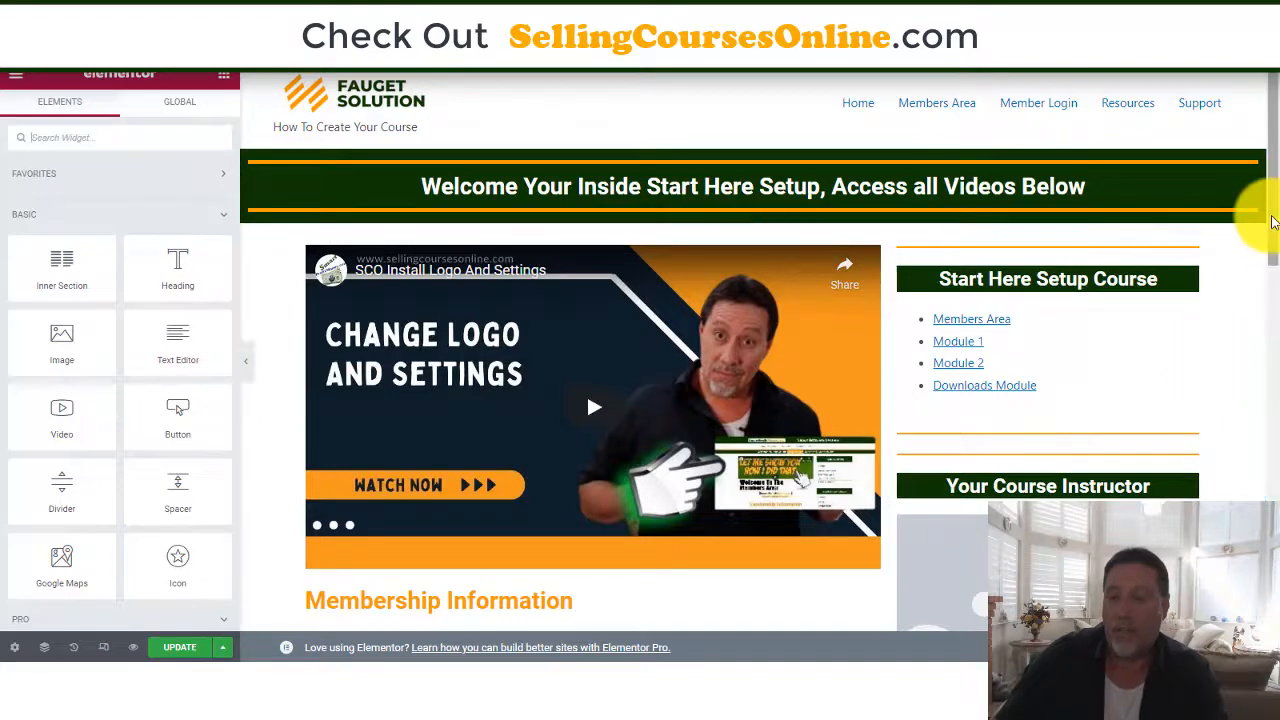
mouse_move(1266, 214)
left_mouse_down()
mouse_move(1272, 450)
mouse_move(1254, 206)
left_mouse_up()
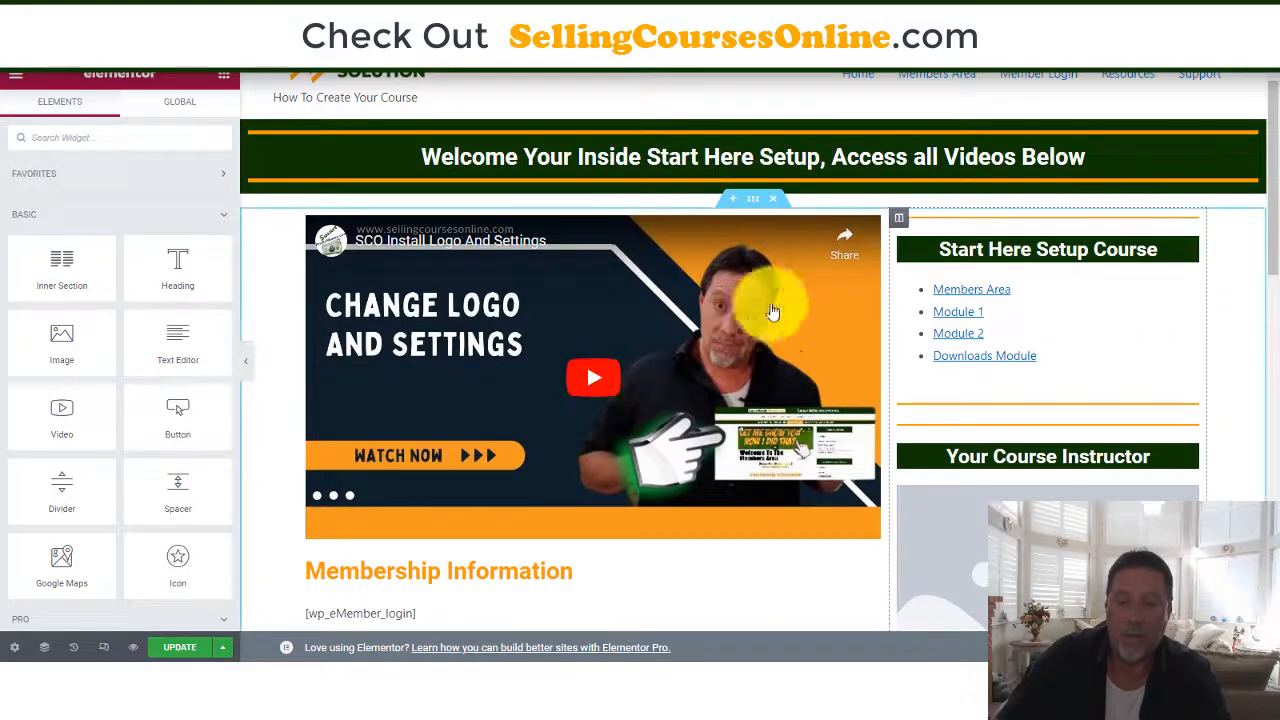
left_click_drag(1270, 263, 1270, 360)
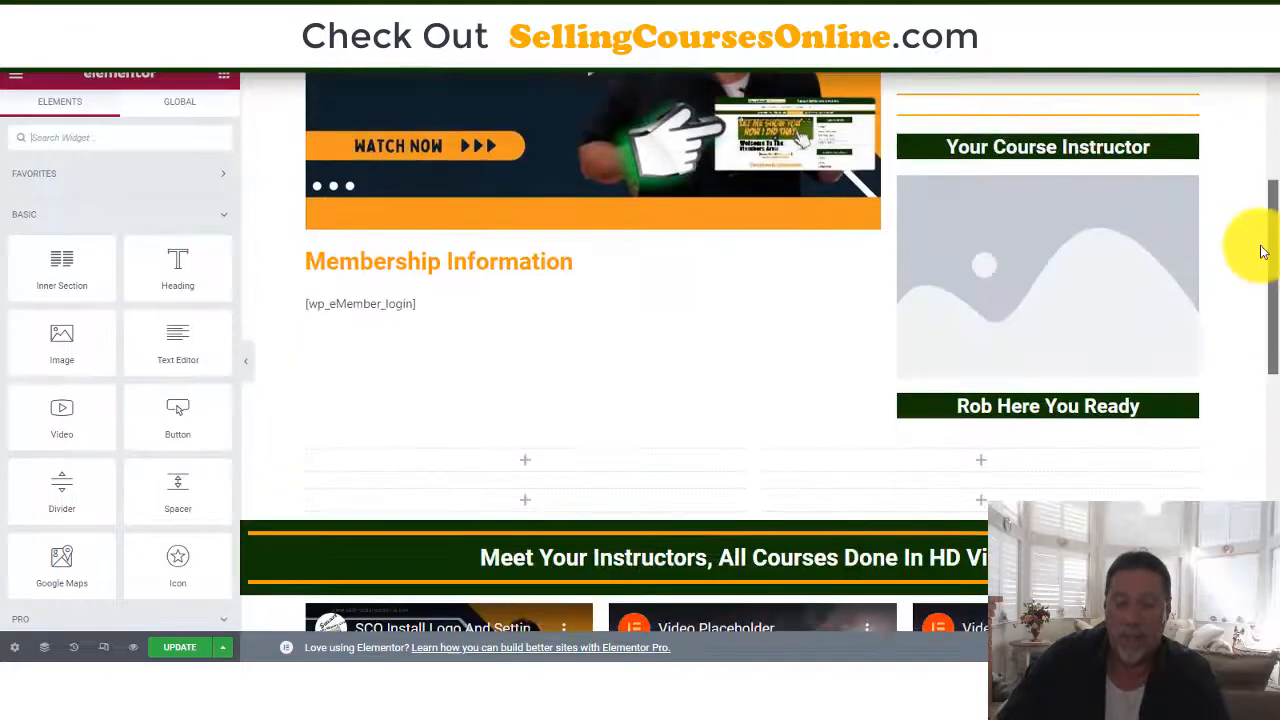
left_click_drag(1271, 314, 1265, 389)
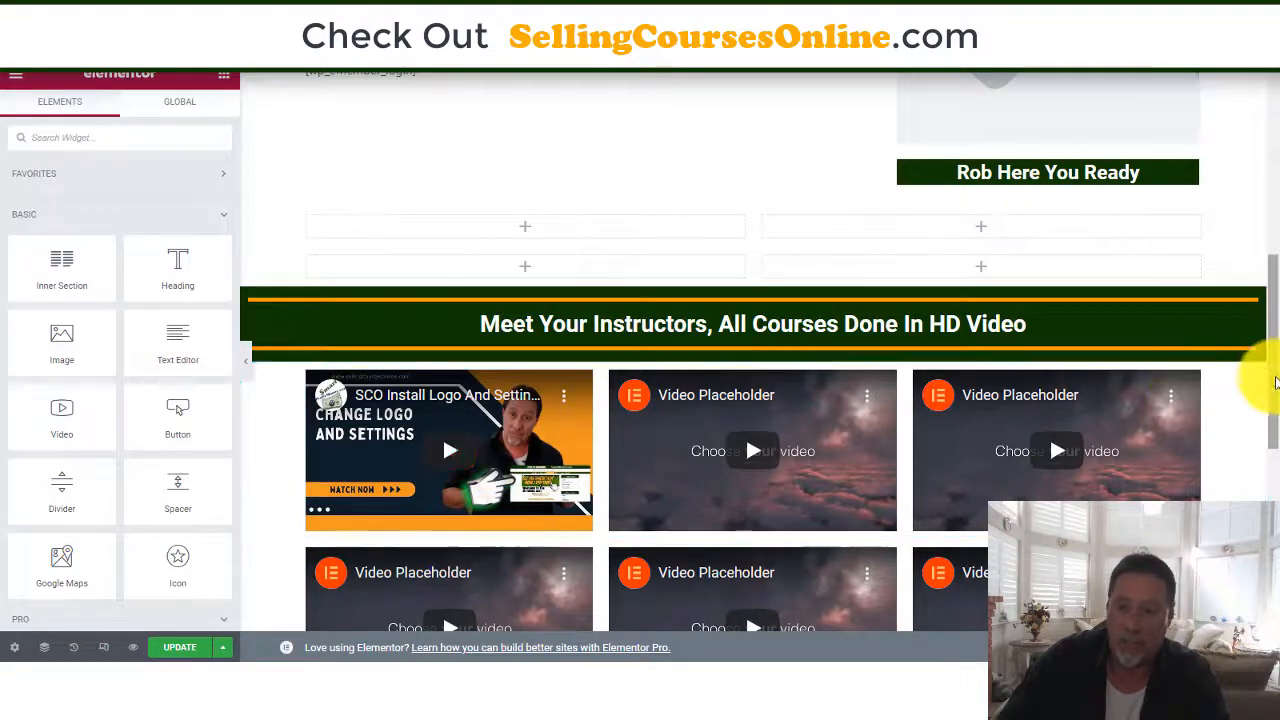
left_click_drag(1265, 378, 1277, 258)
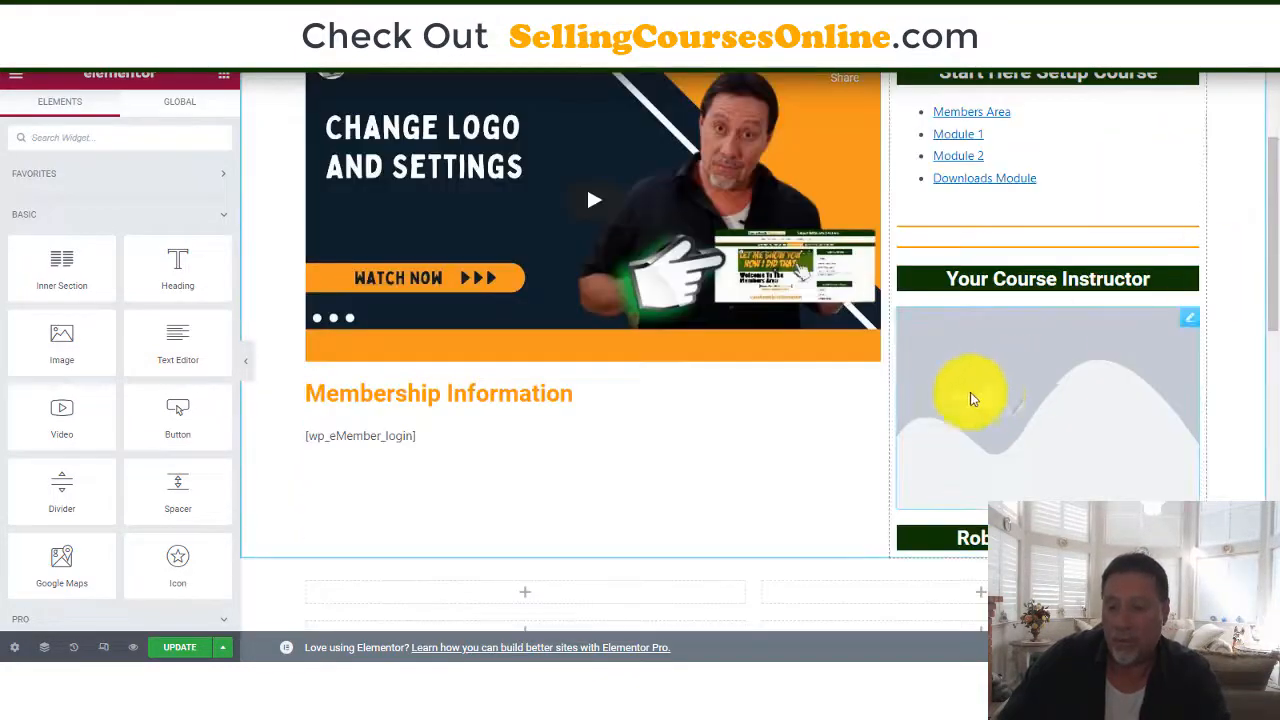
left_click_drag(1275, 302, 1260, 200)
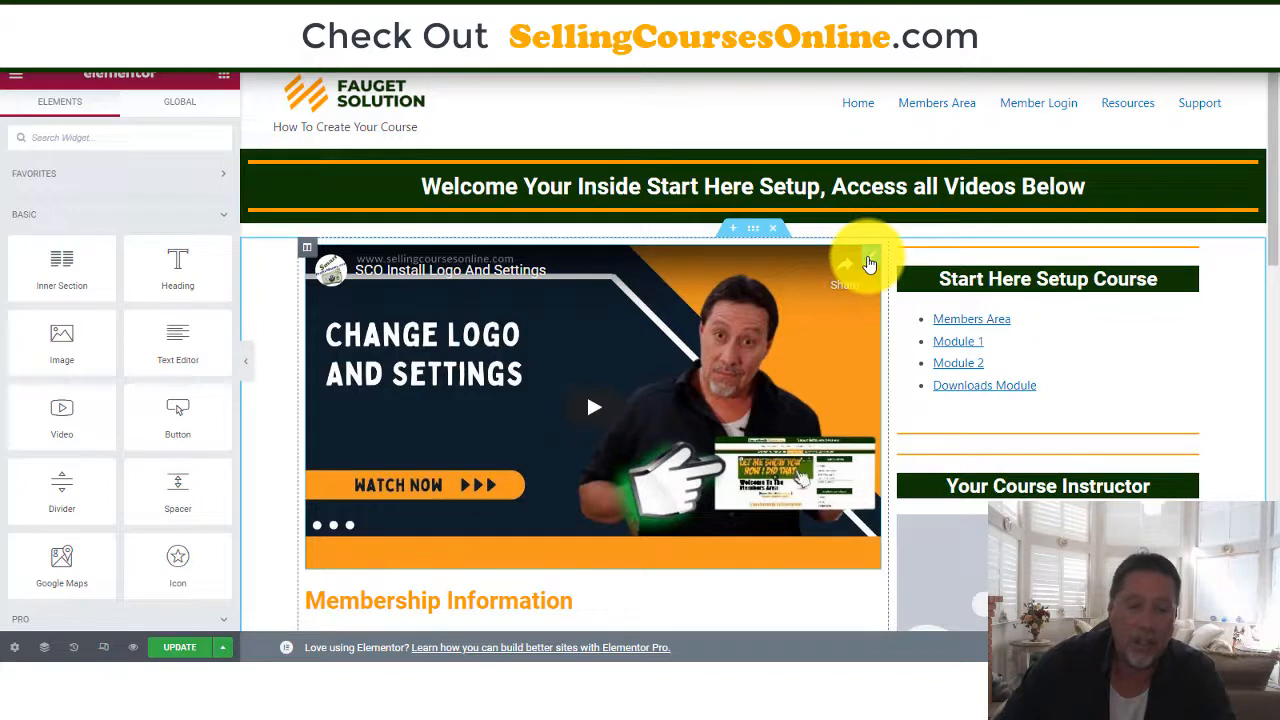
Open the main "Change Logo and Settings" video widget for editing and copy its YouTube link
left_click(869, 263)
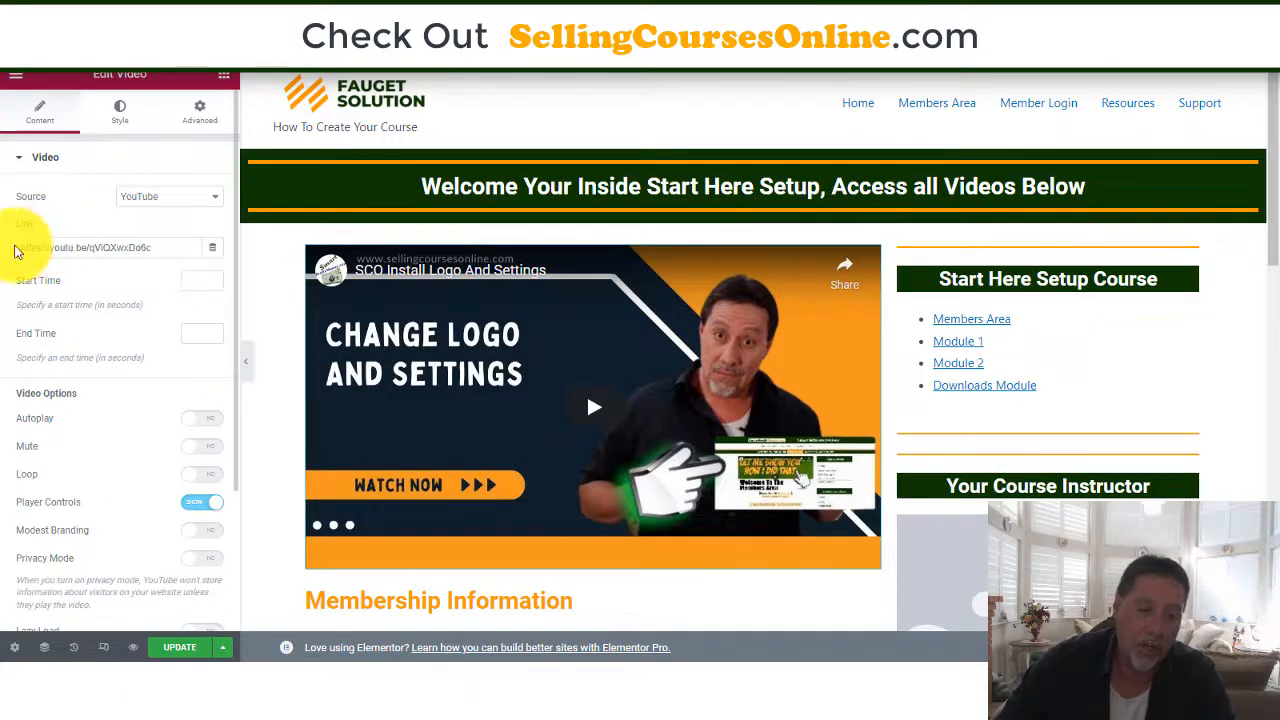
left_click_drag(20, 247, 157, 251)
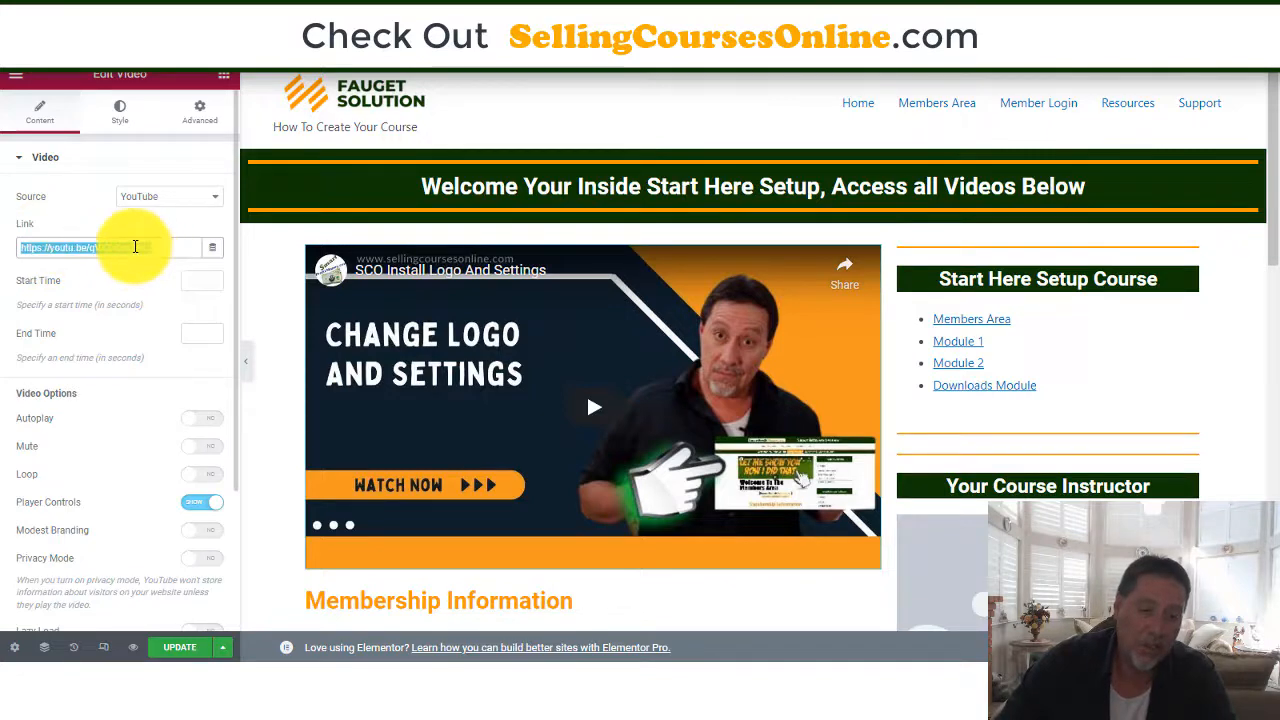
right_click(134, 249)
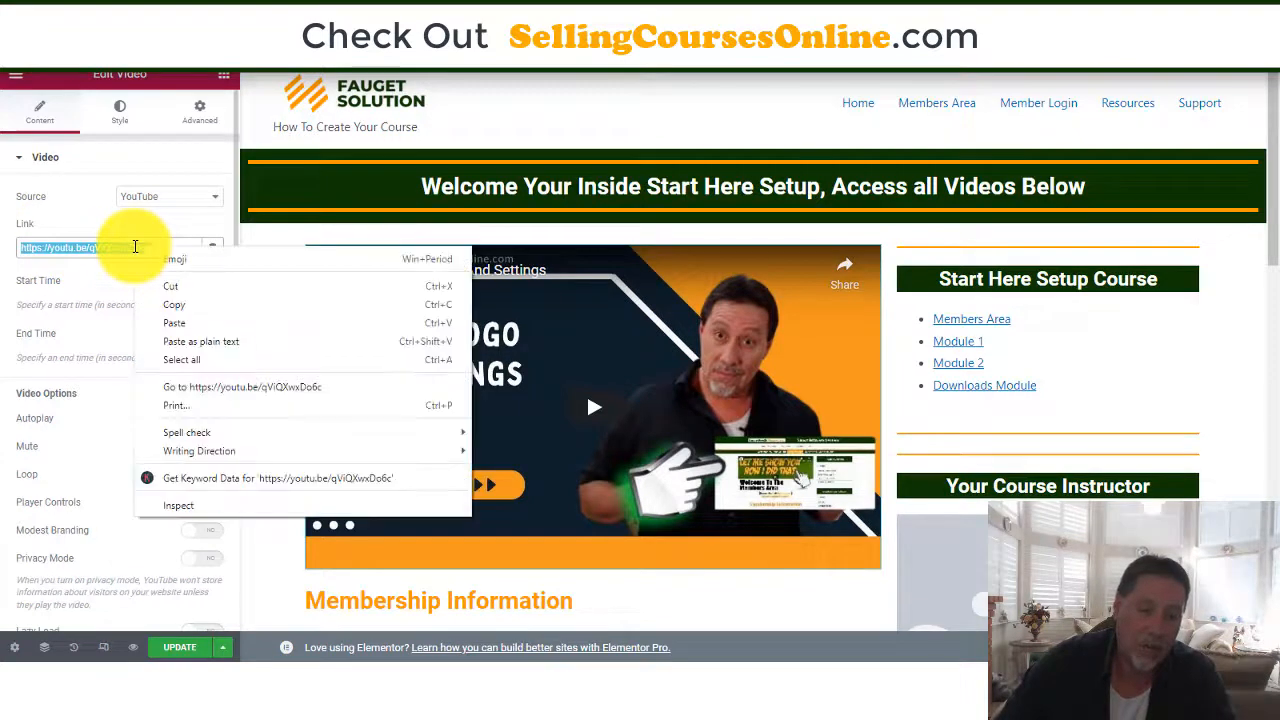
left_click(170, 304)
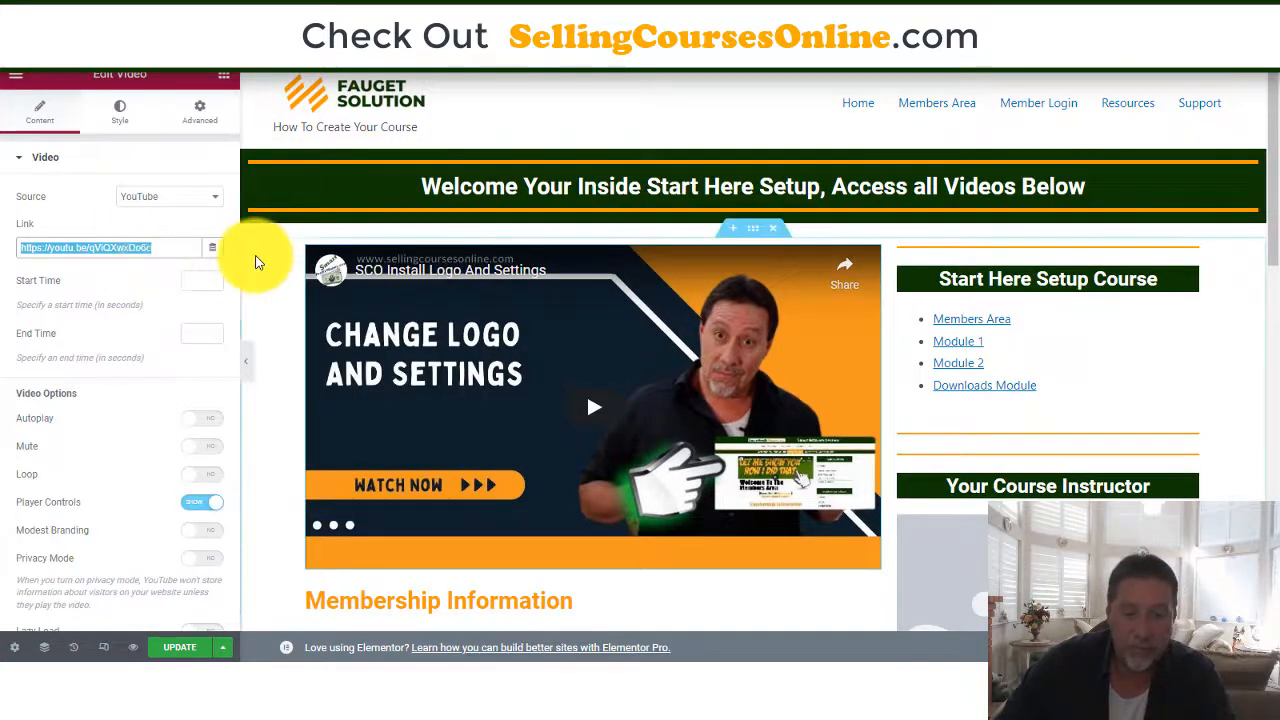
left_click_drag(1272, 200, 1264, 396)
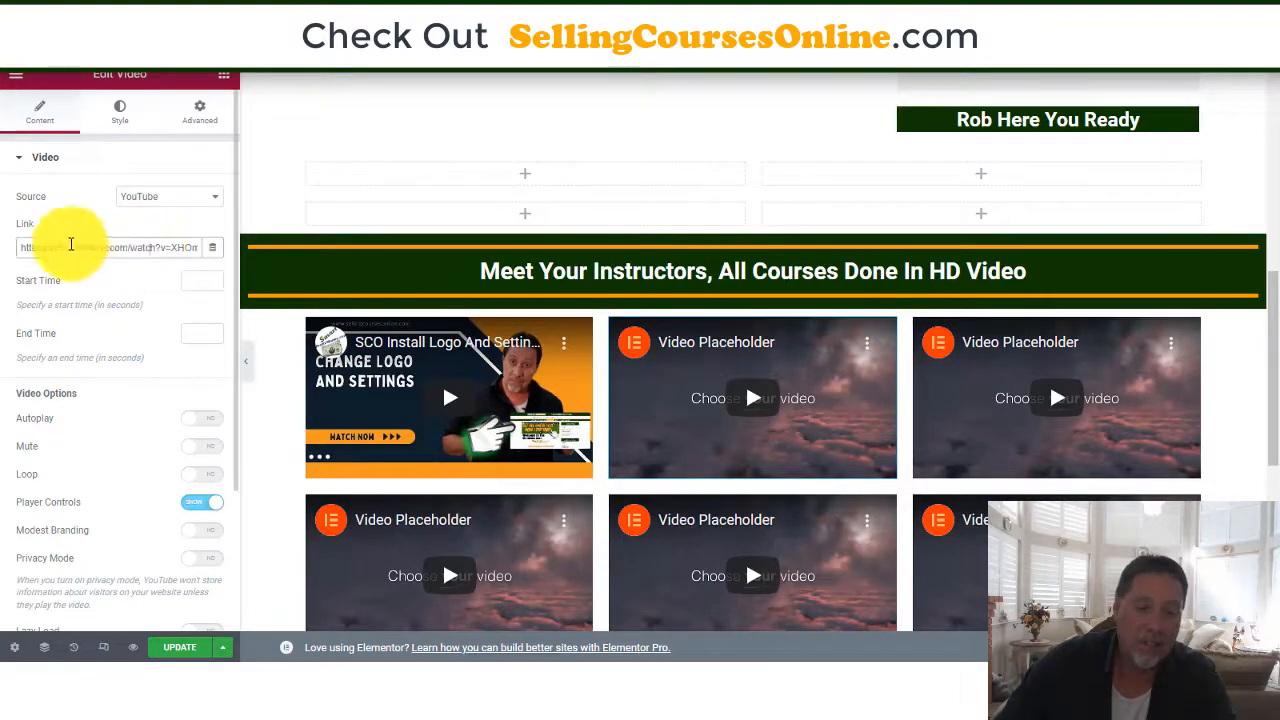
left_click_drag(18, 248, 205, 254)
key("BackSpace")
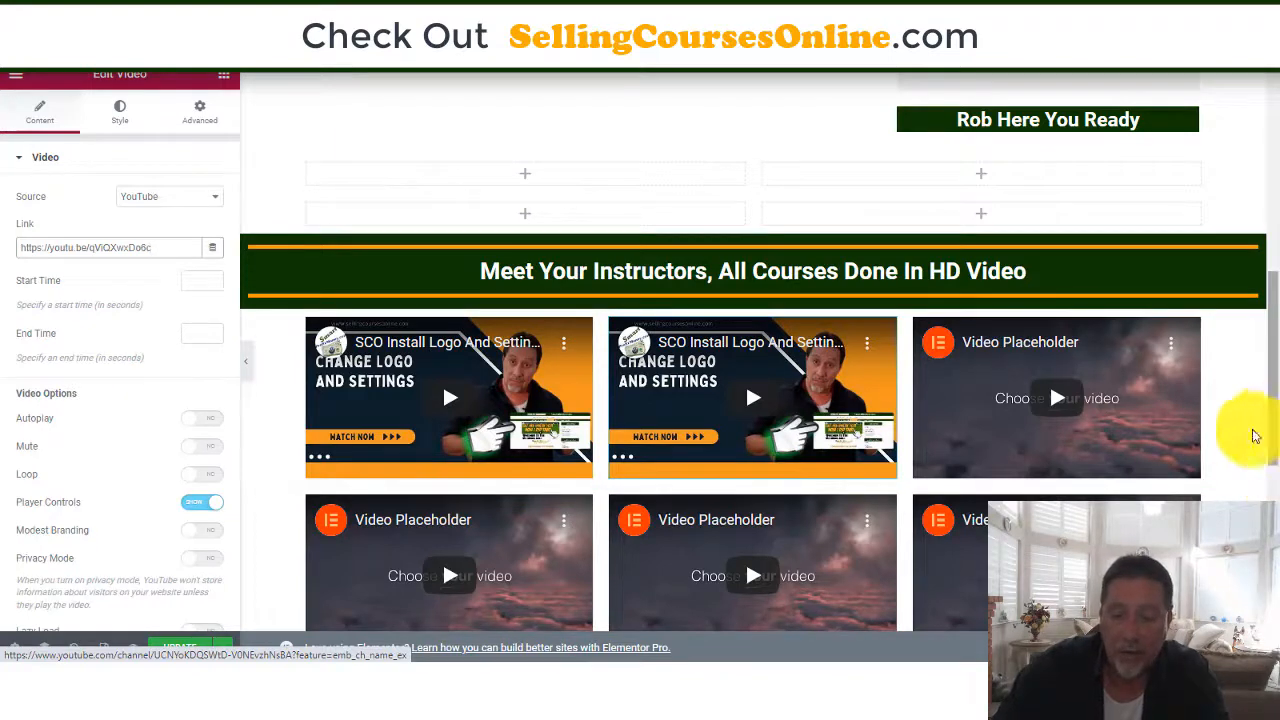
Change the page's welcome banner heading to "This is my Text on Screen For My Course"
left_click_drag(1263, 371, 1240, 163)
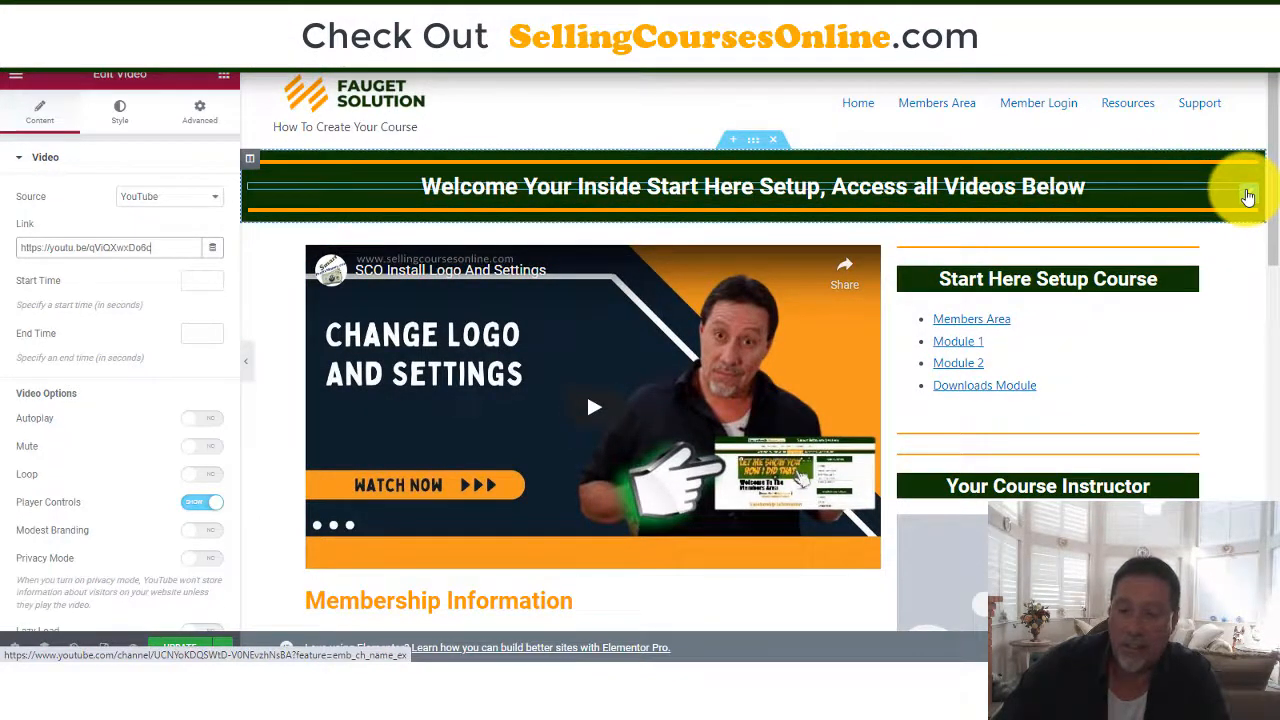
left_click(846, 182)
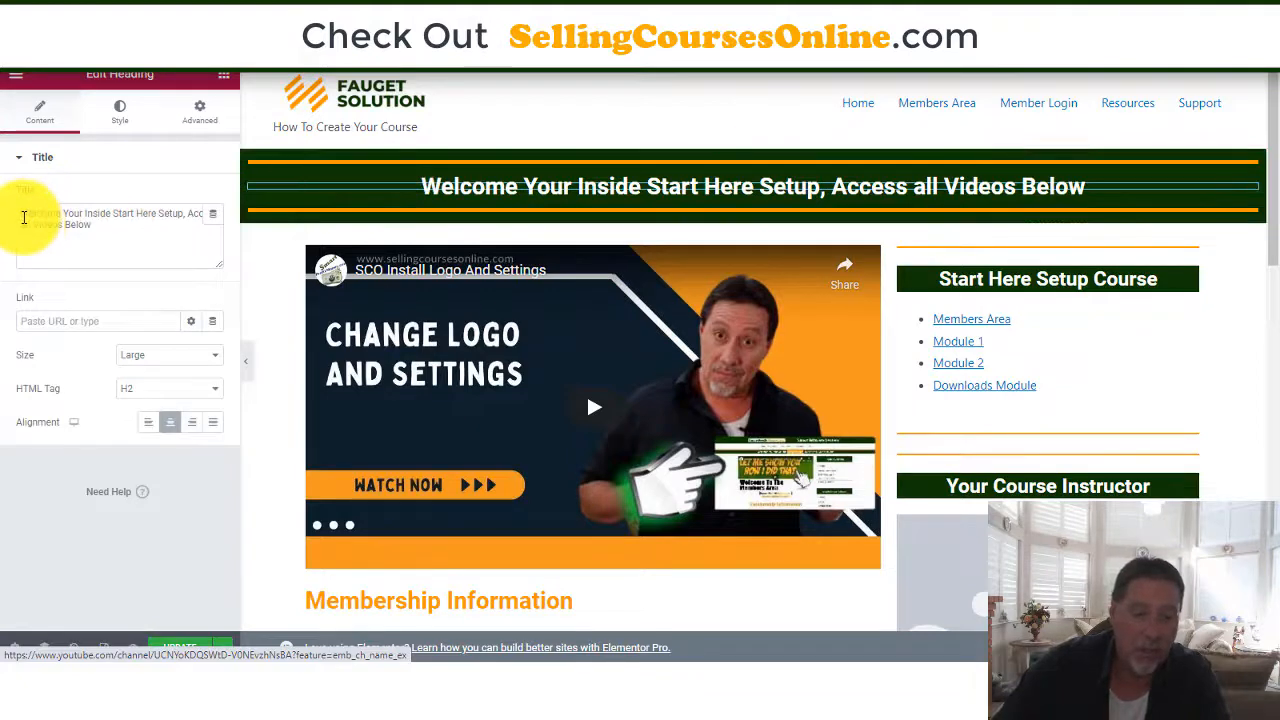
left_click_drag(24, 217, 127, 229)
key("BackSpace")
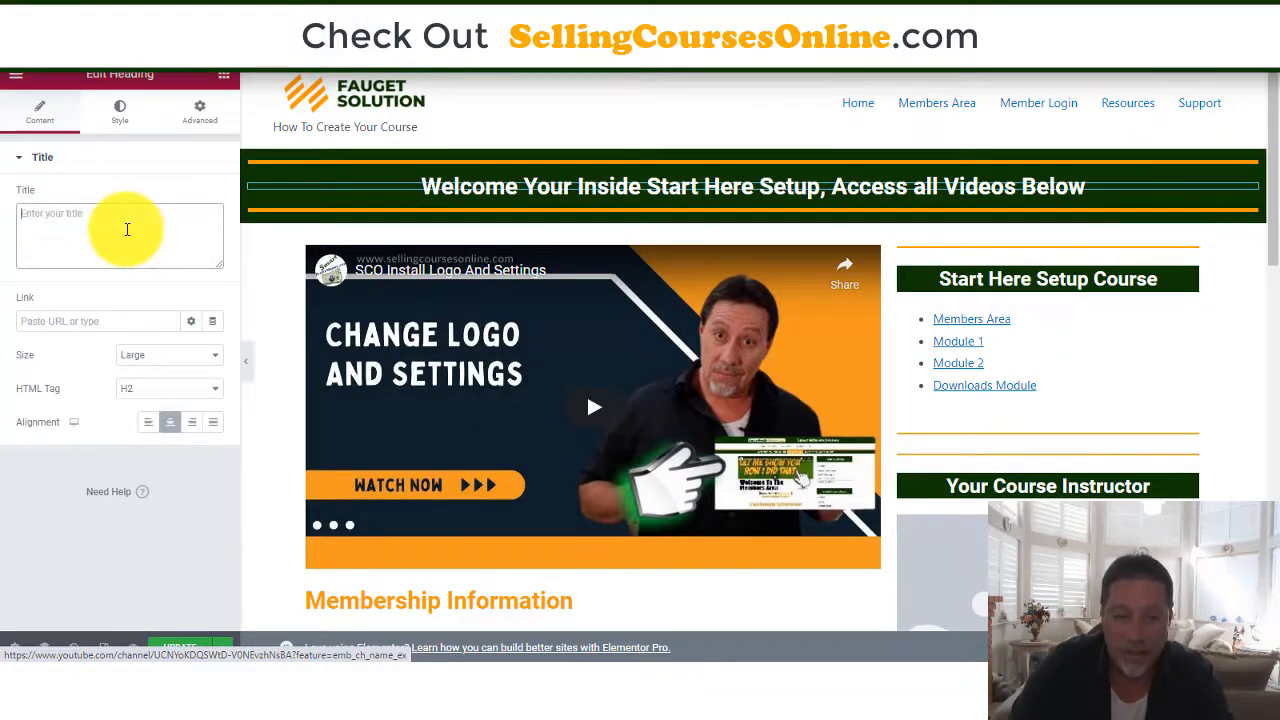
type("This")
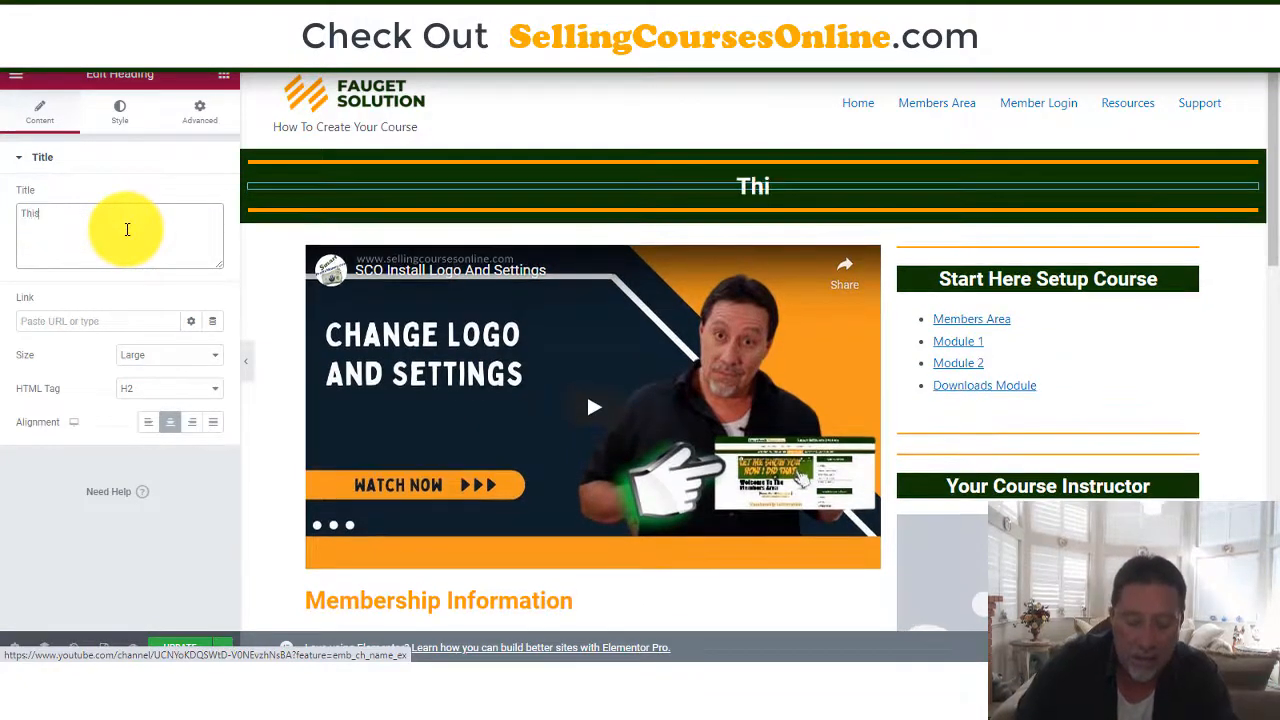
type(" is my")
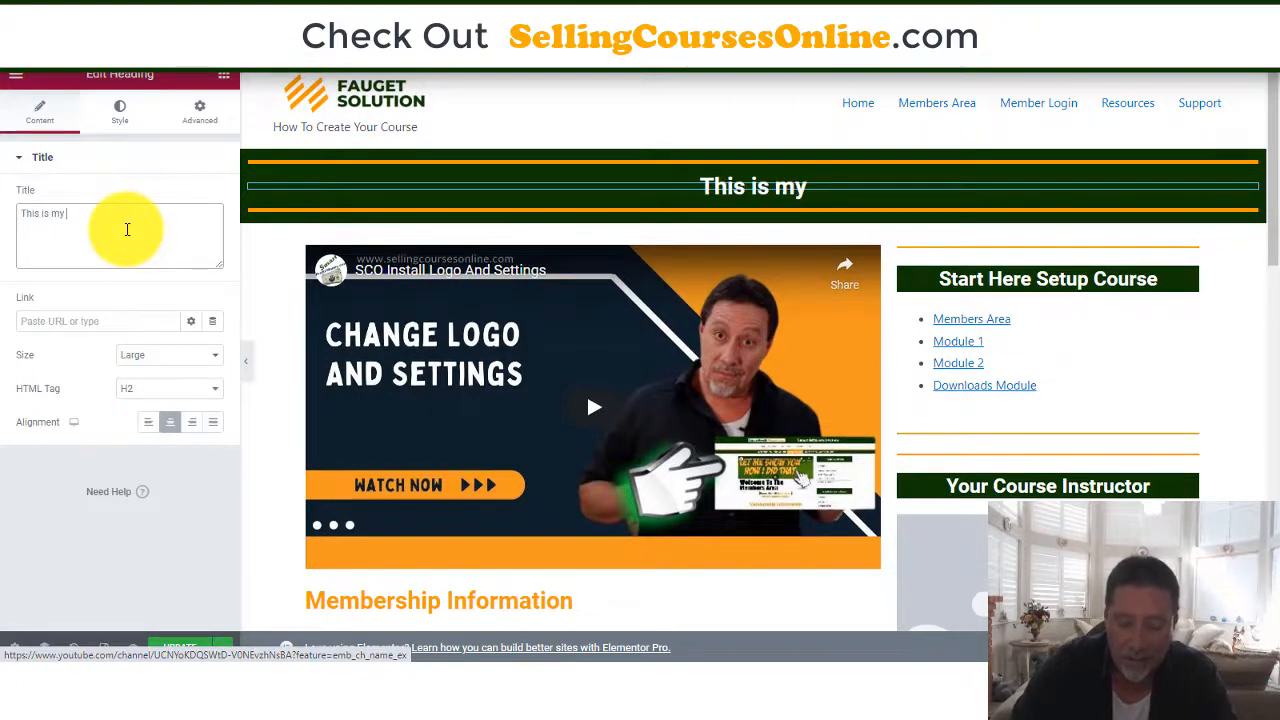
type(" Text")
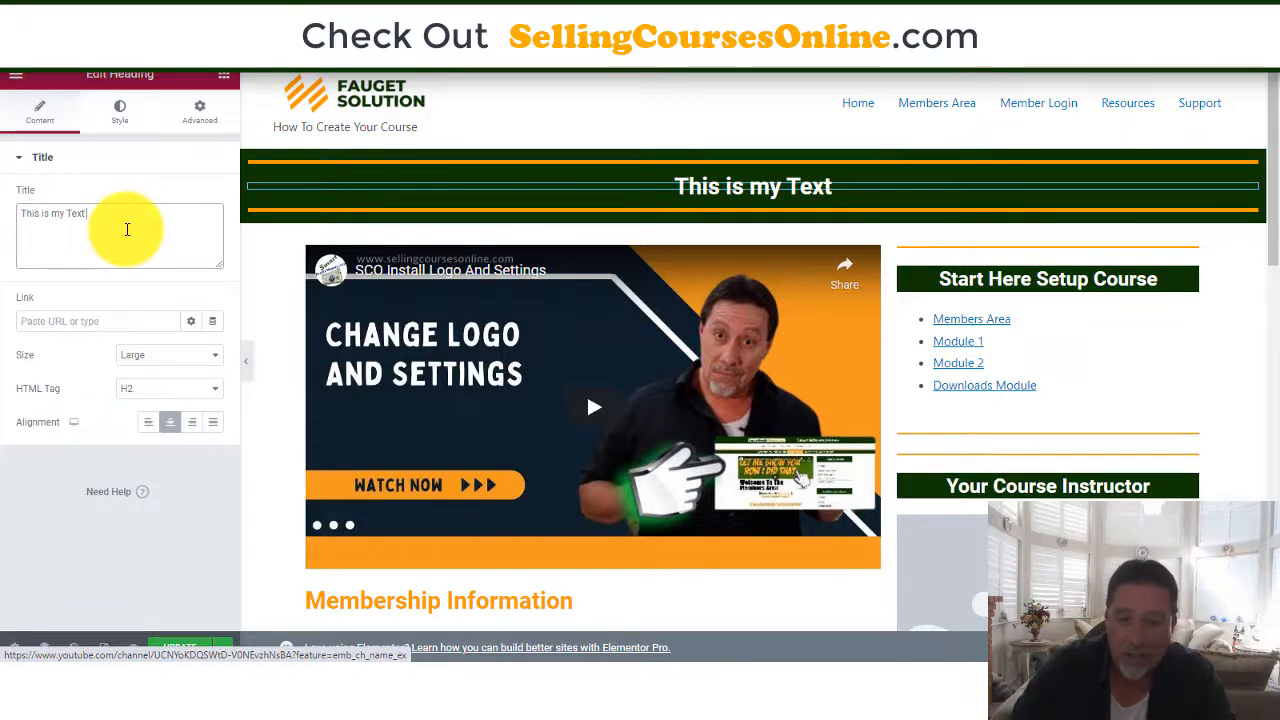
type("o")
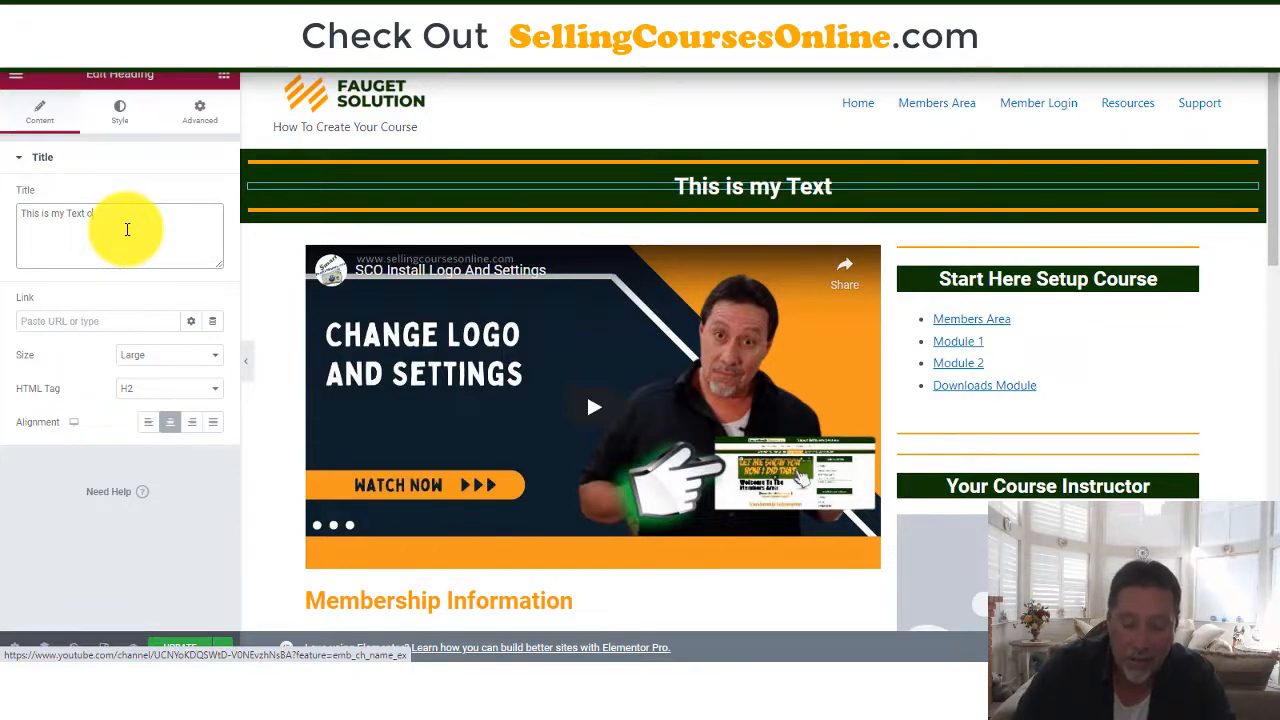
type("n Scree")
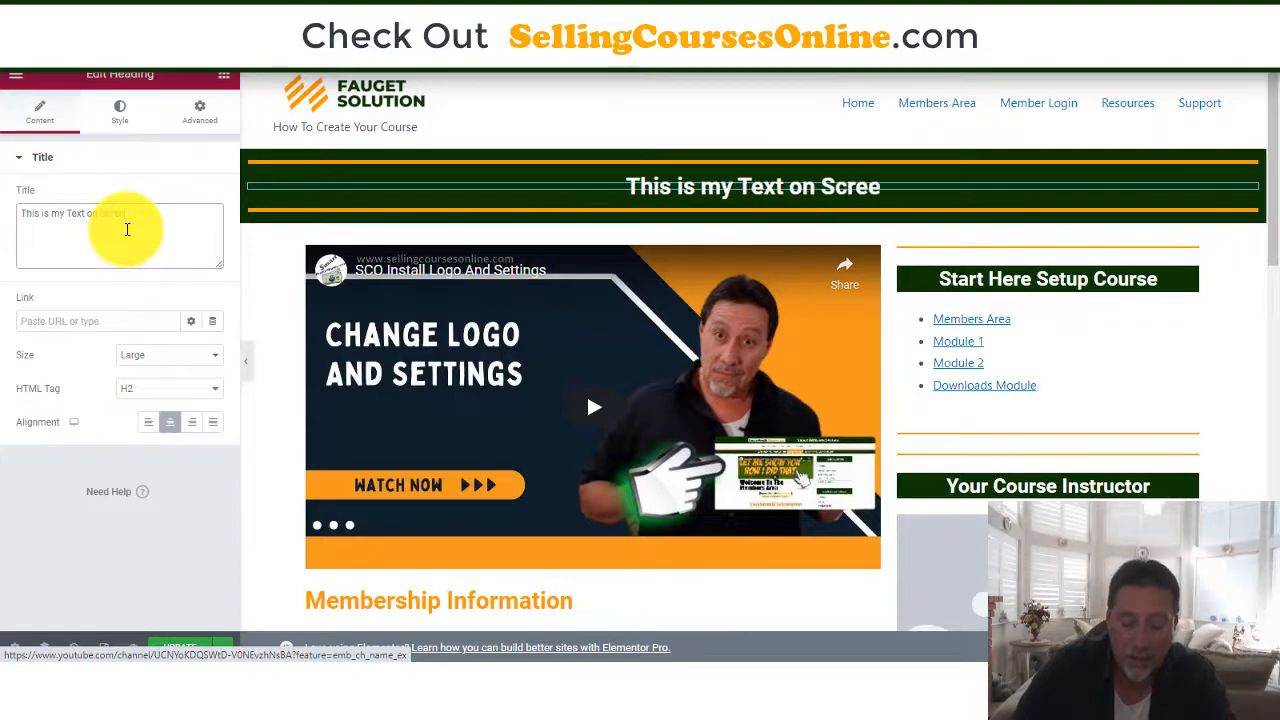
type("n")
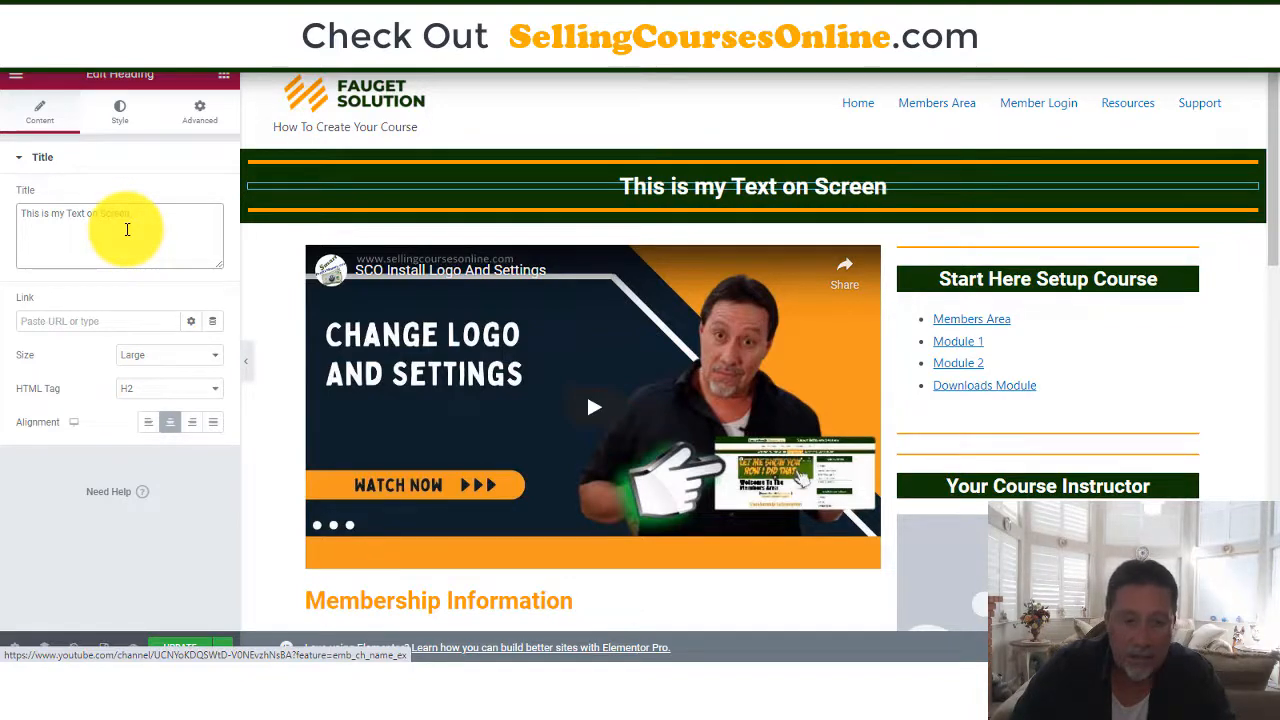
type(" For My")
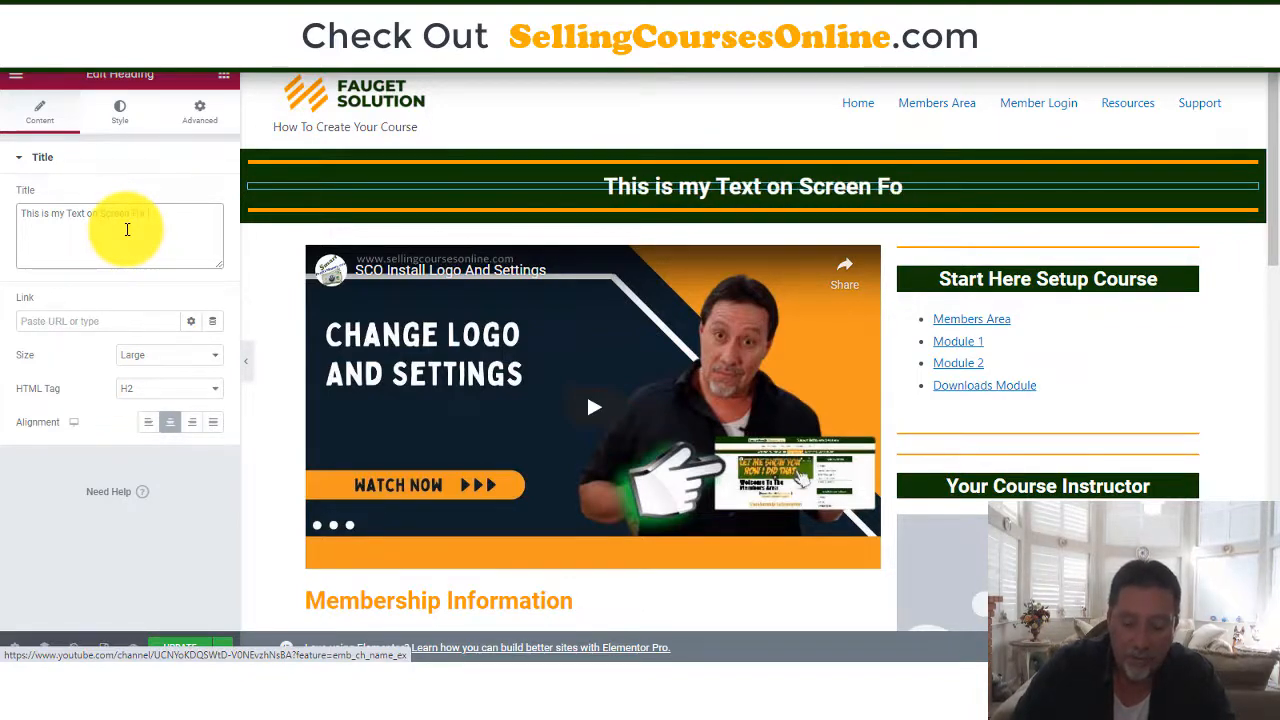
type(" Course")
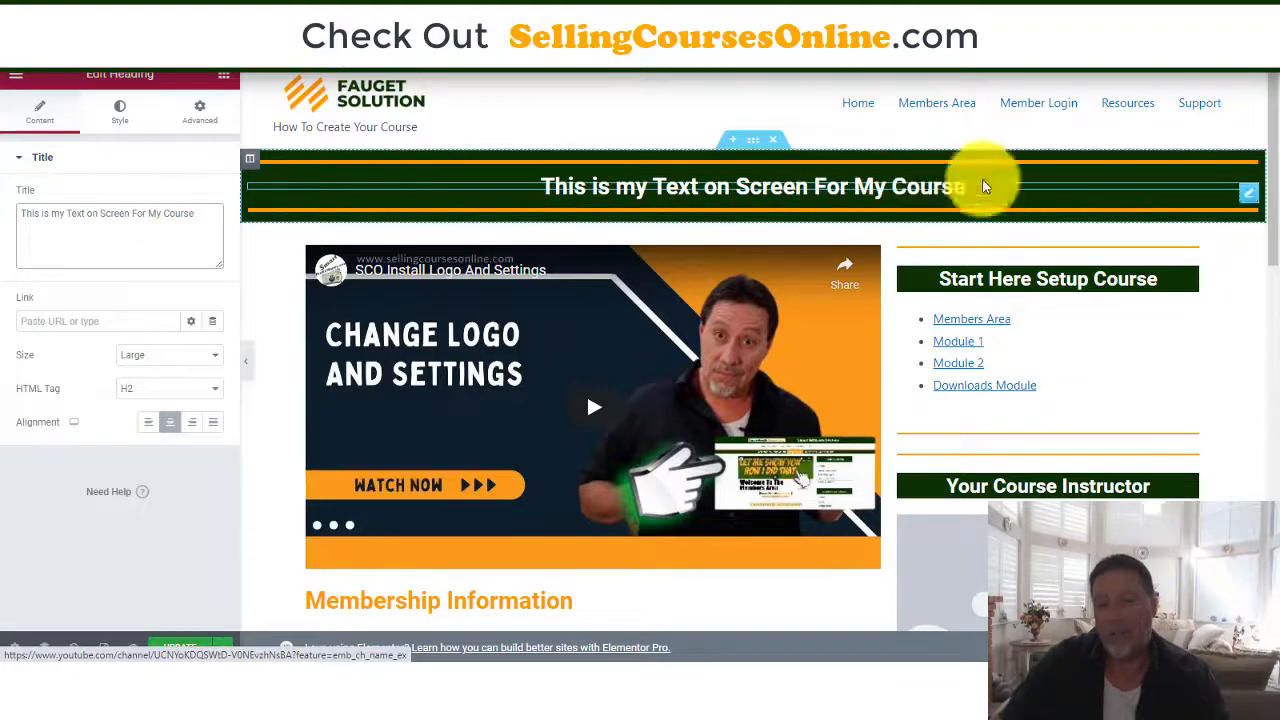
scroll(1253, 210, "down", 1)
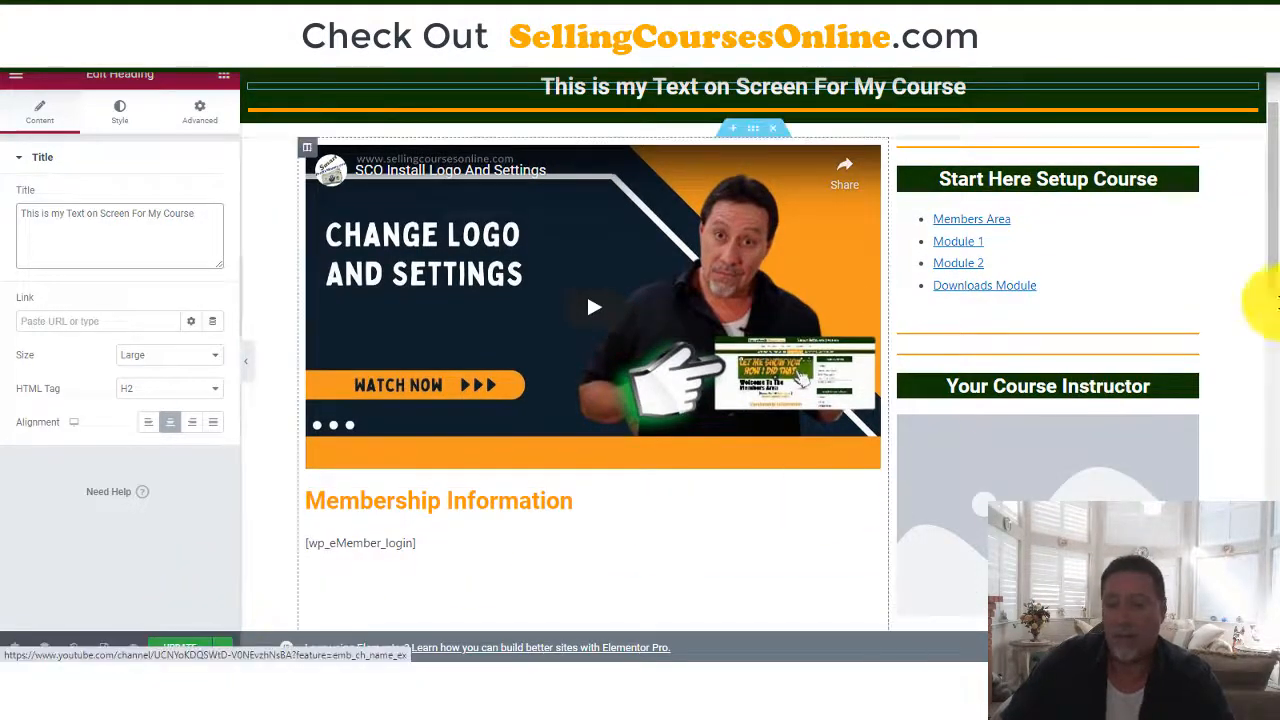
left_click_drag(1278, 232, 1276, 425)
left_click_drag(1273, 375, 1270, 168)
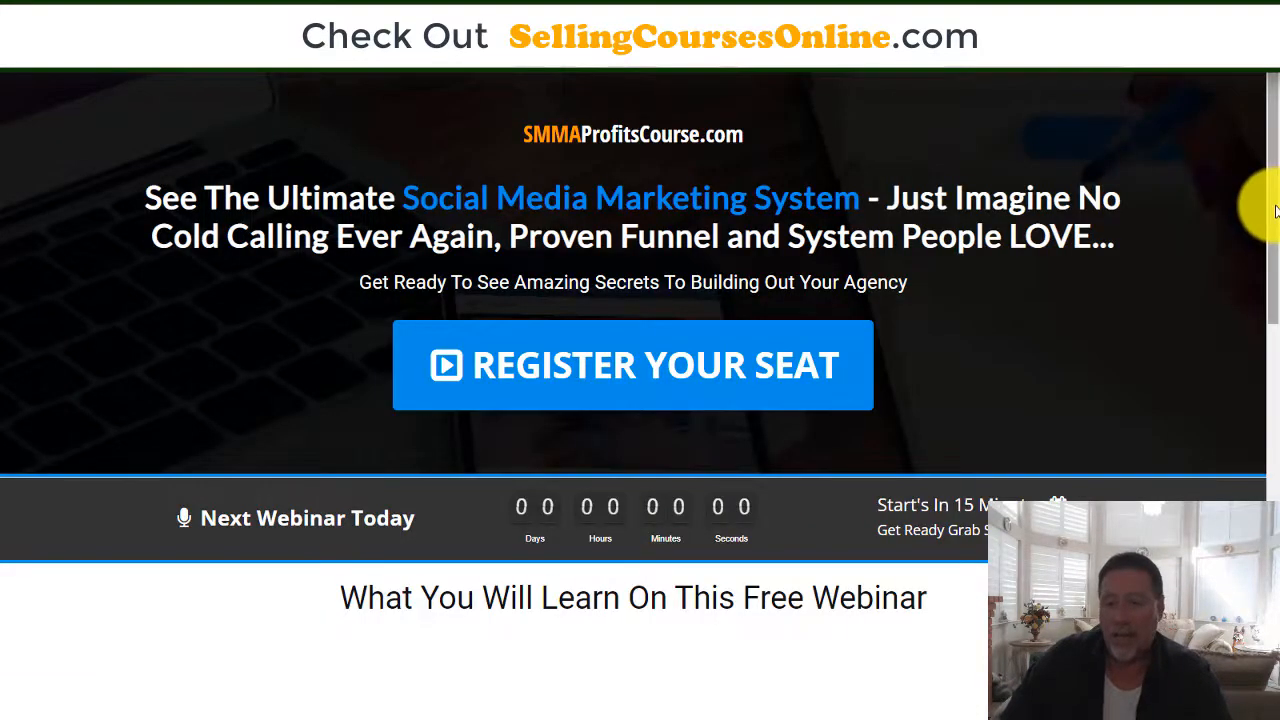
Look through the SMMAProfitsCourse.com webinar registration page, from the countdown and learning topics down to the host section and footer
left_click_drag(1275, 208, 1260, 257)
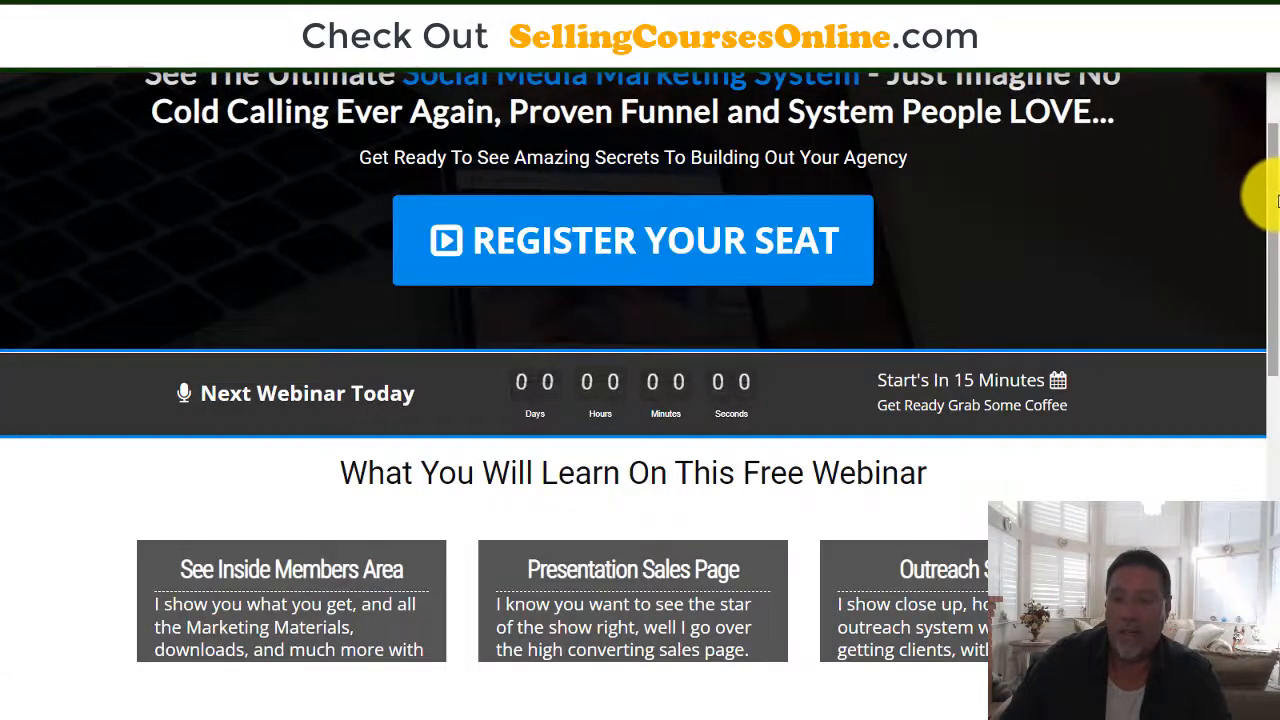
left_click_drag(1276, 200, 1270, 137)
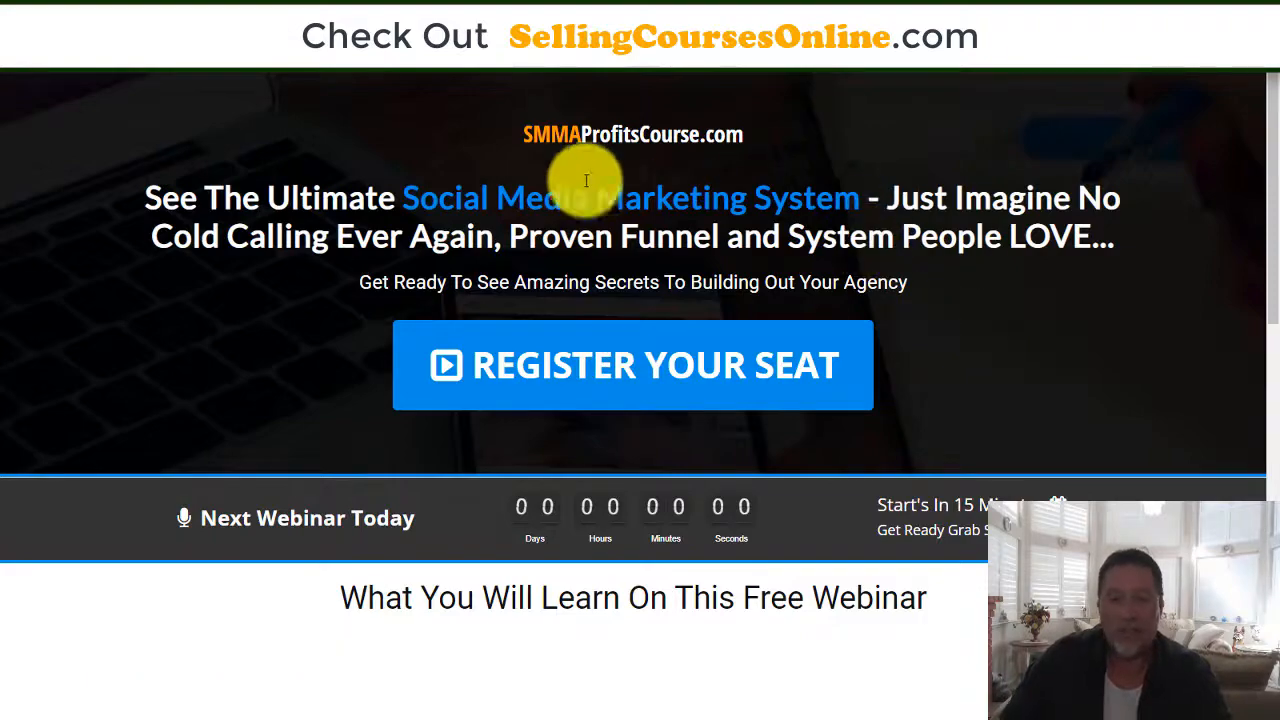
scroll(1268, 370, "down", 1)
scroll(1268, 370, "down", 4)
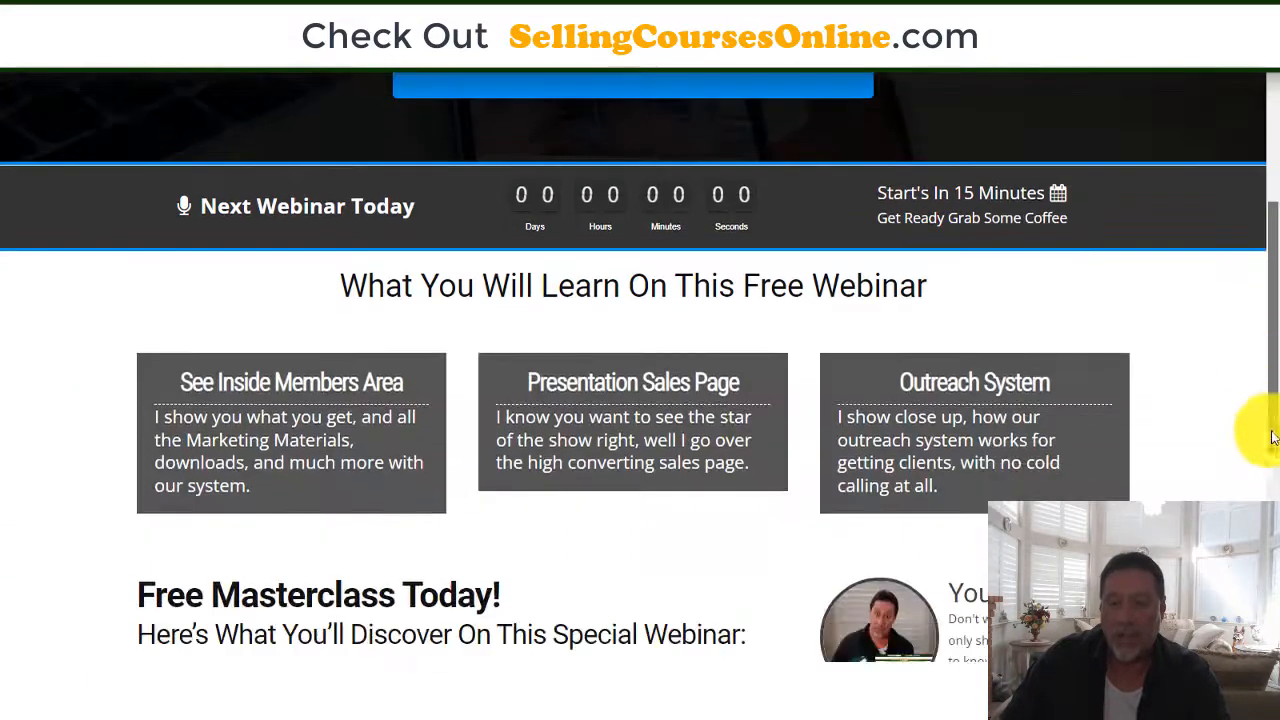
scroll(1274, 462, "down", 3)
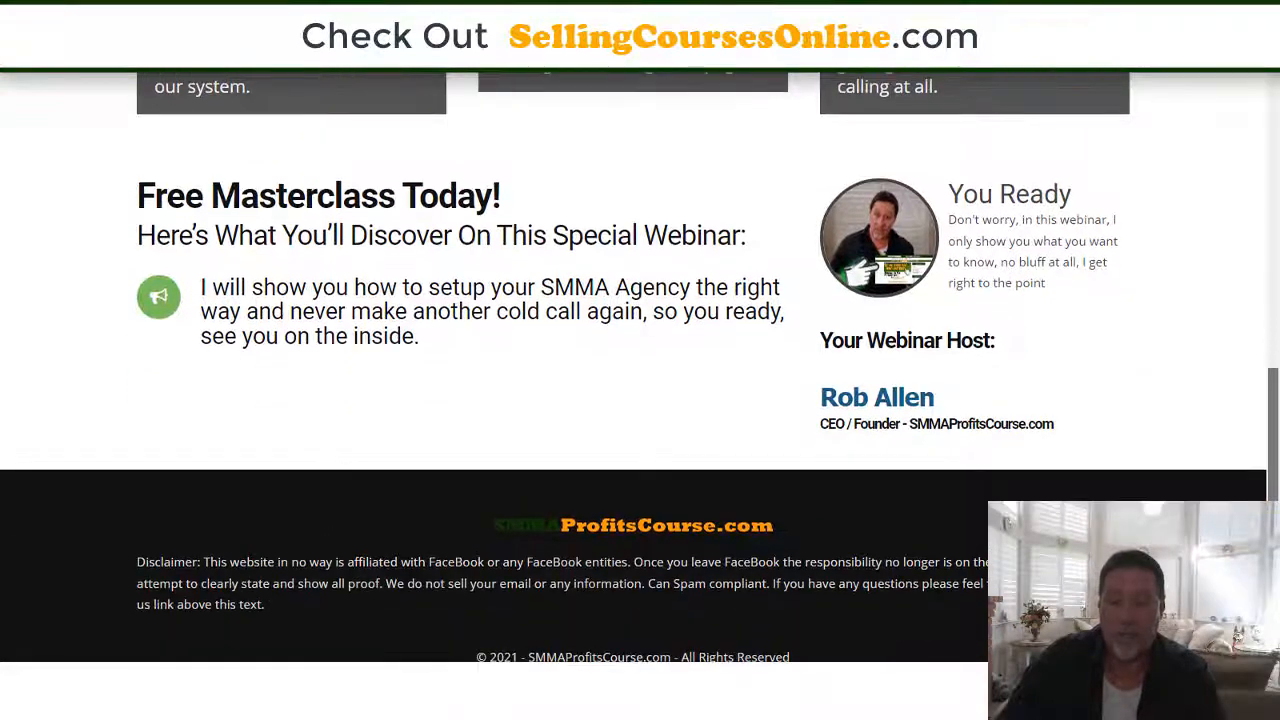
Look through the SMMA Profits Course sales page, covering the tour video, the course description and the list of included materials
left_click_drag(1271, 543, 1260, 226)
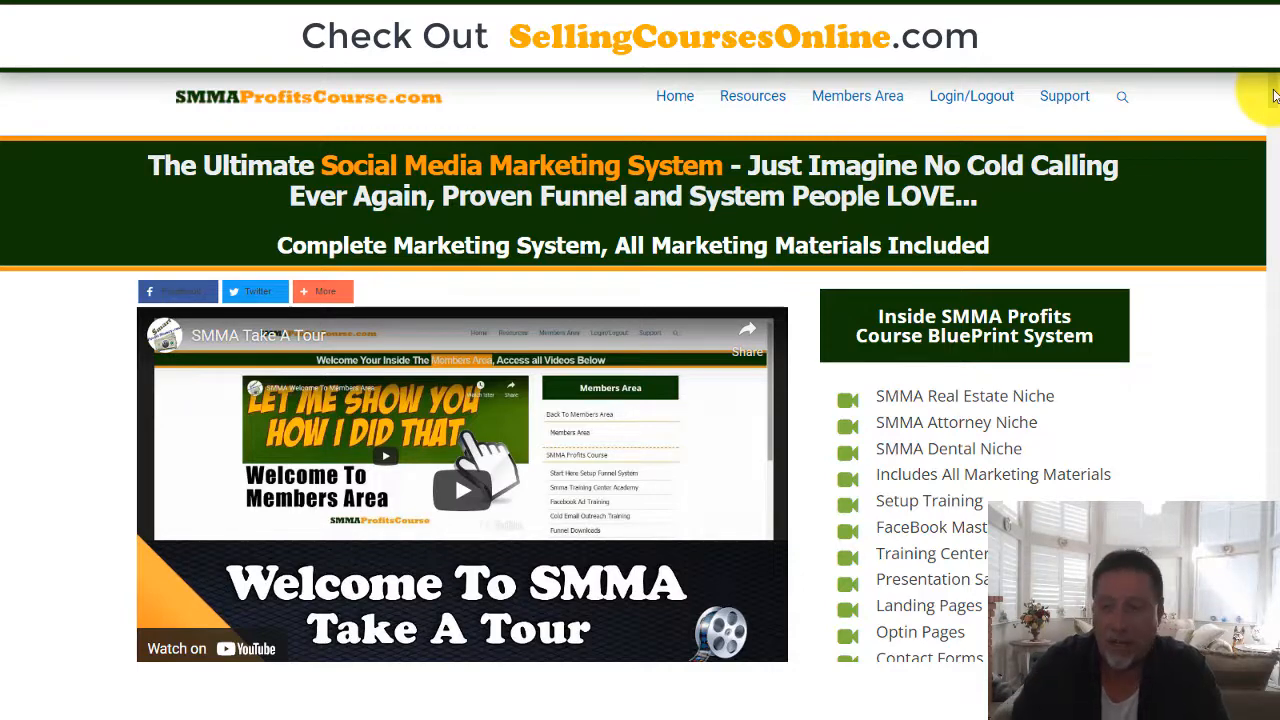
scroll(1274, 96, "down", 3)
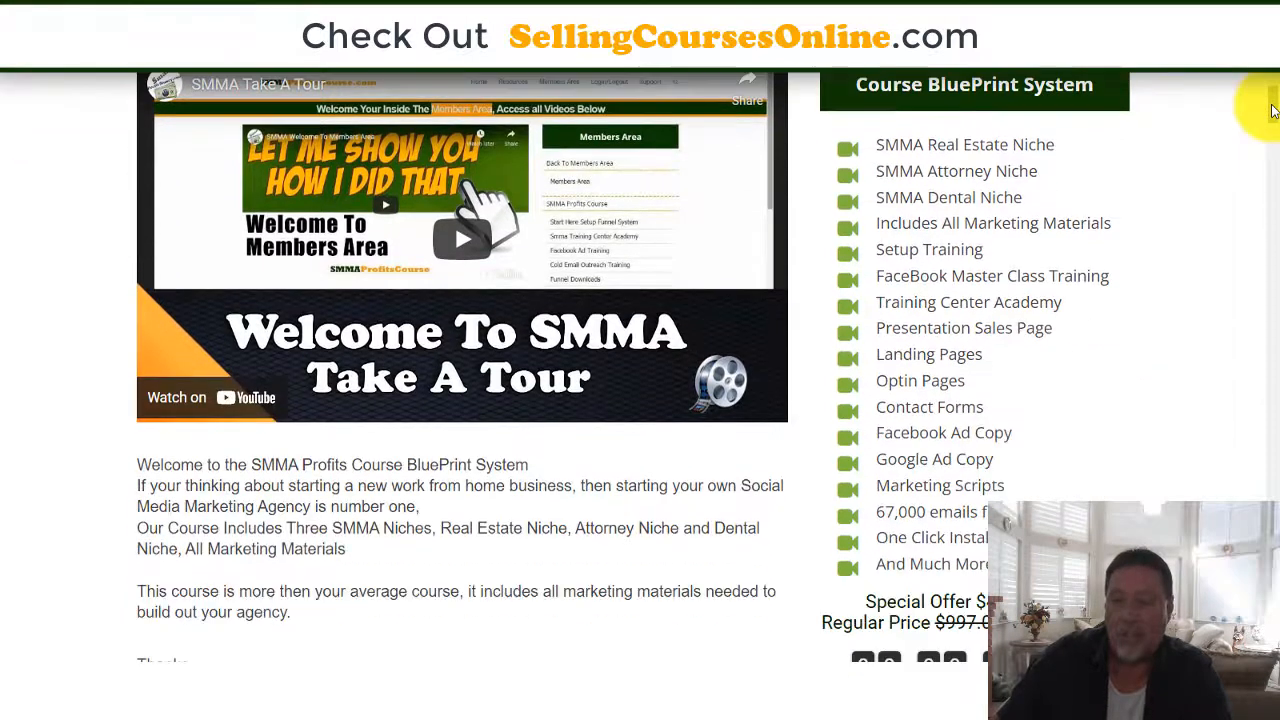
mouse_move(1274, 110)
left_mouse_down()
mouse_move(1272, 540)
mouse_move(1234, 323)
mouse_move(1237, 157)
mouse_move(1264, 91)
left_mouse_up()
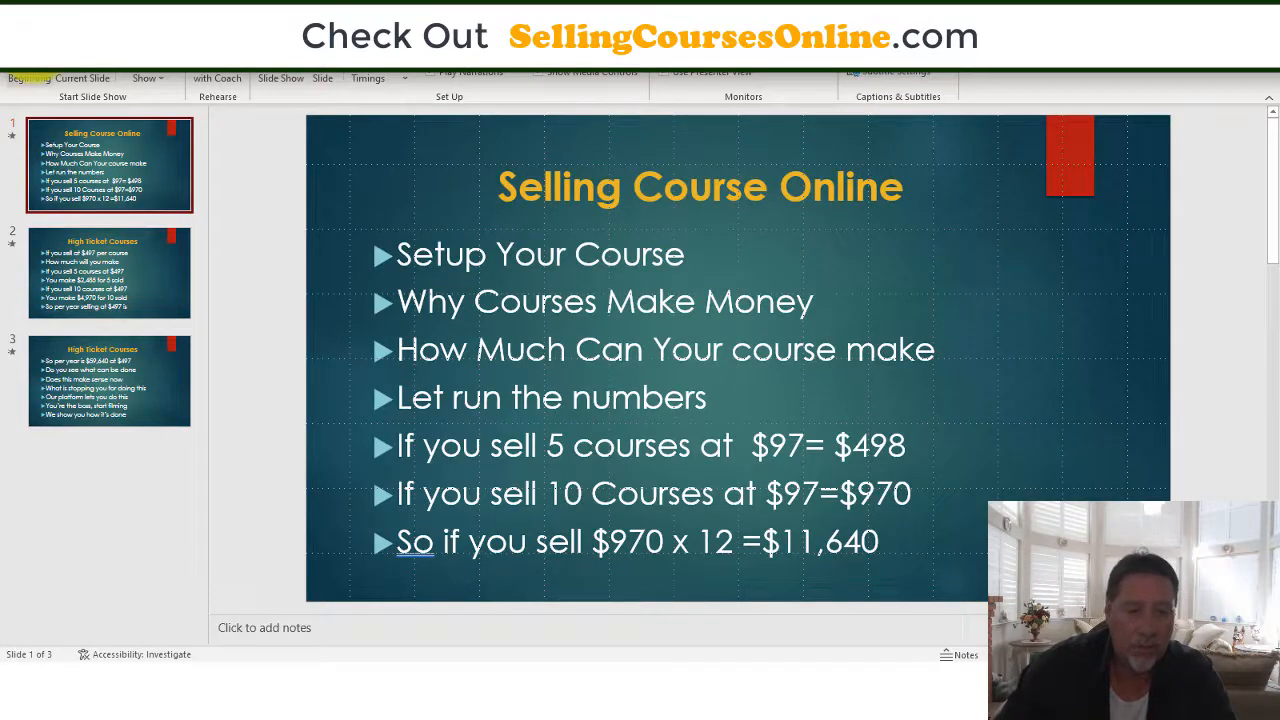
Present the "Selling Course Online" slide show from the beginning, revealing the first slide's bullets through "Let run the numbers"
left_click(33, 60)
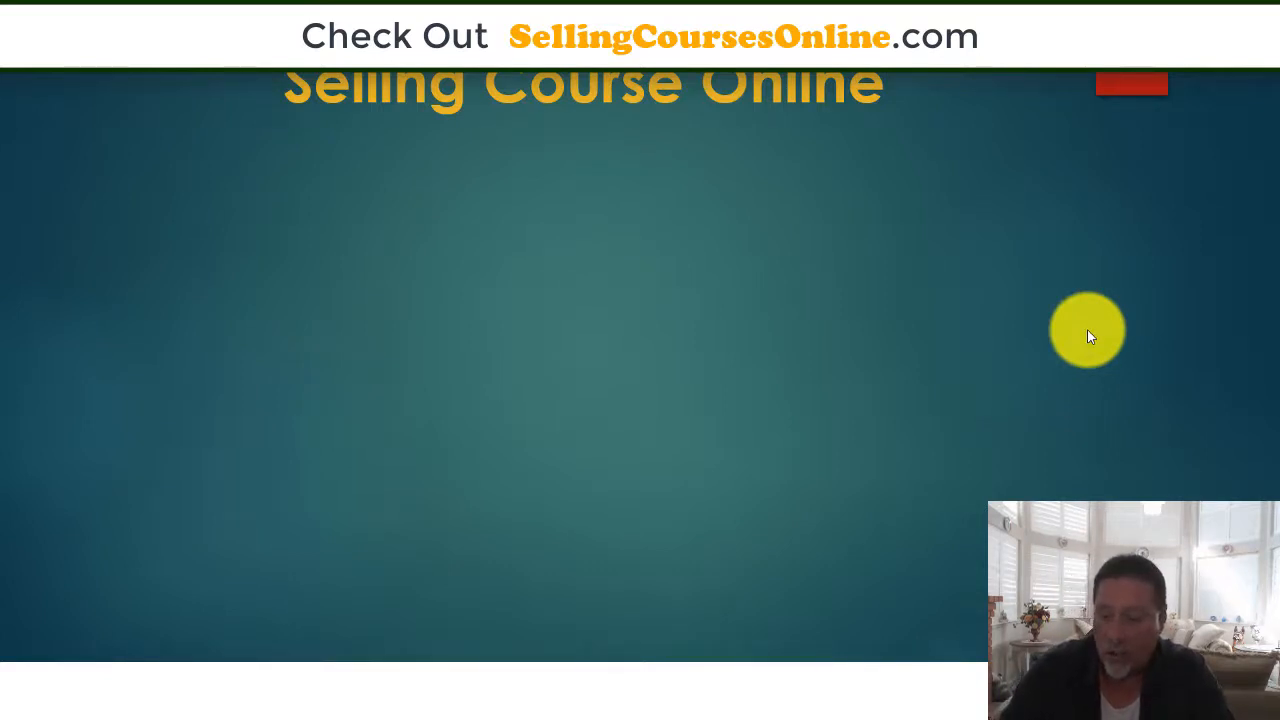
left_click(1087, 330)
left_click(1087, 330)
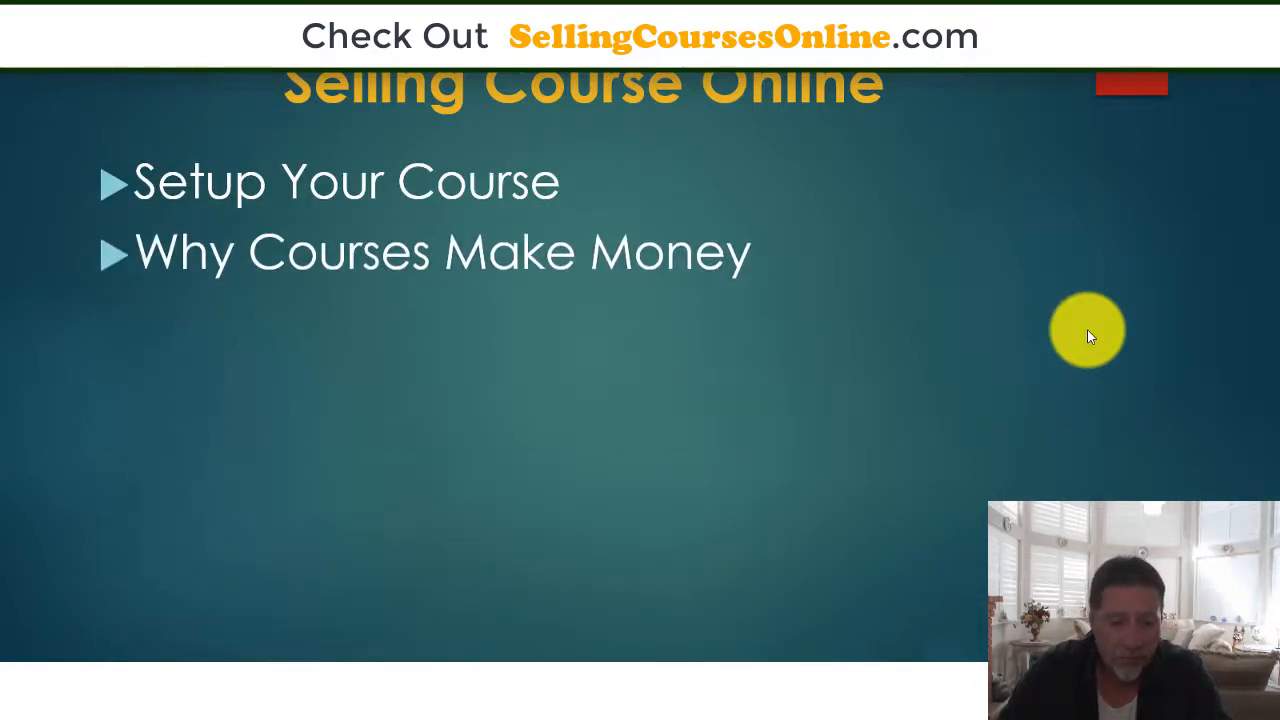
left_click(1087, 336)
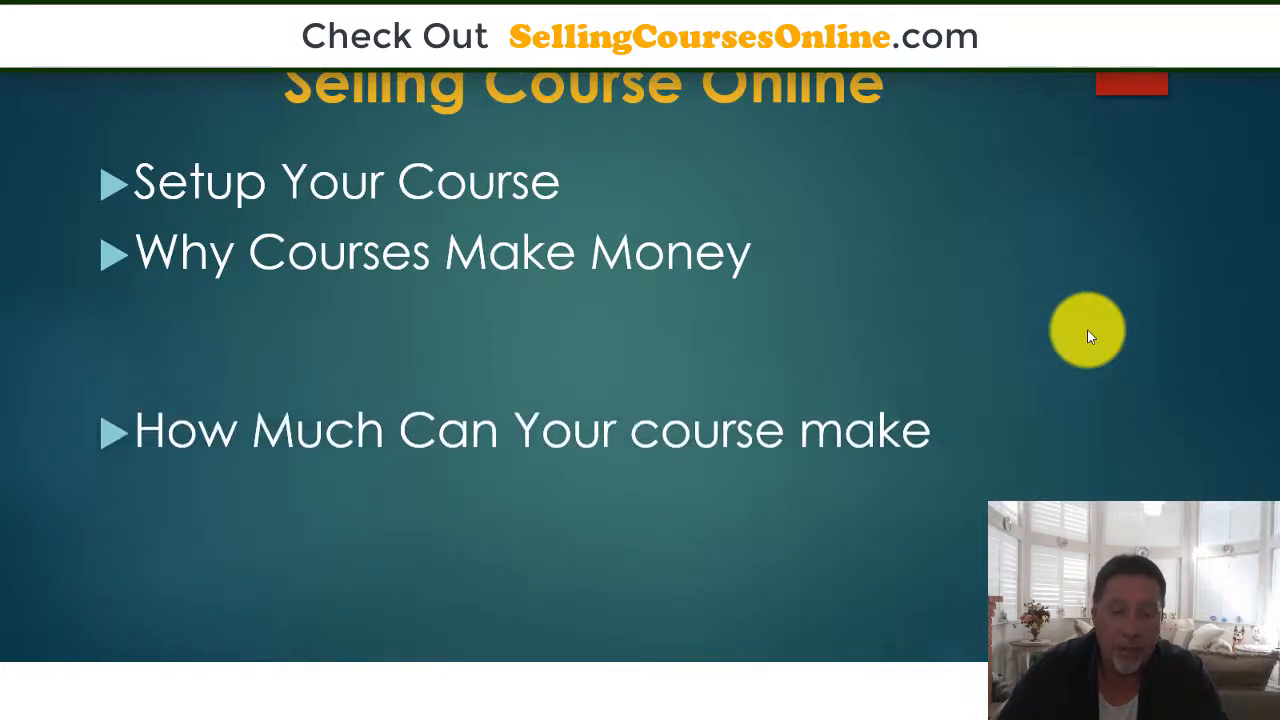
left_click(1089, 336)
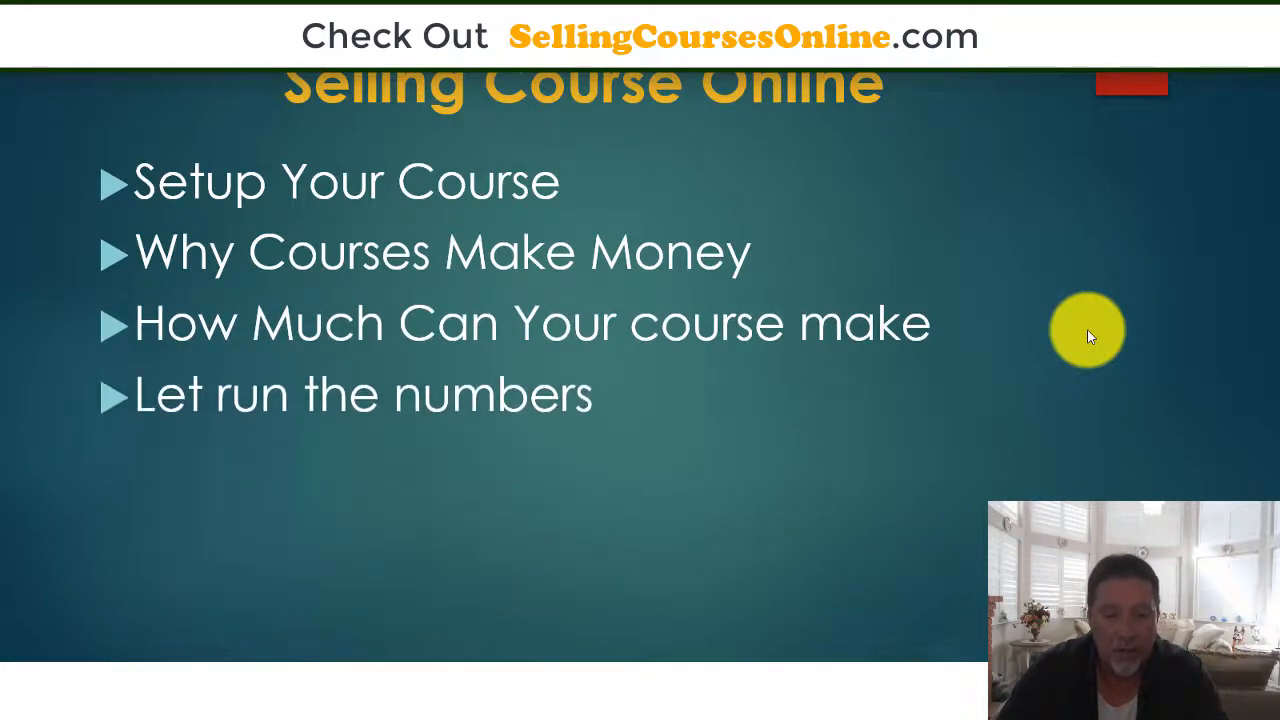